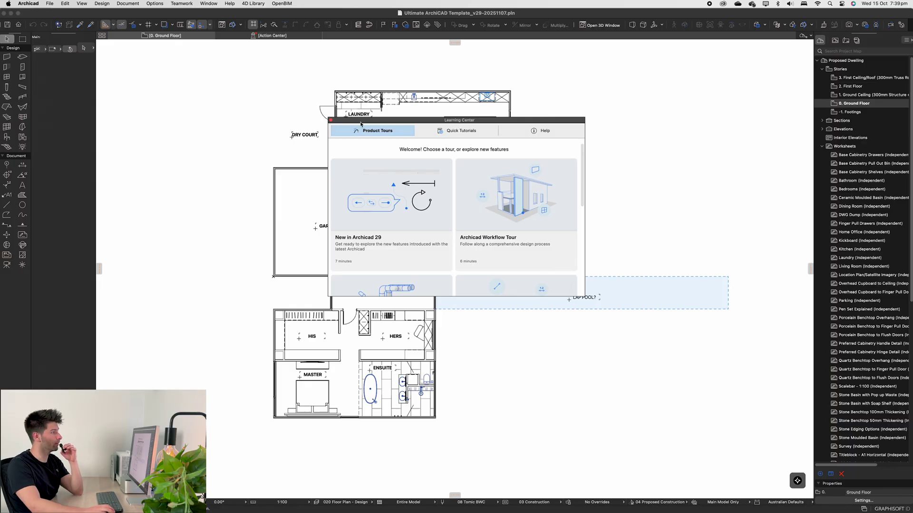
# - Scroll through the Learning Center's Product Tours list over the ground floor plan
pyautogui.moveTo(452, 234)
pyautogui.scroll(-1, 478, 238)
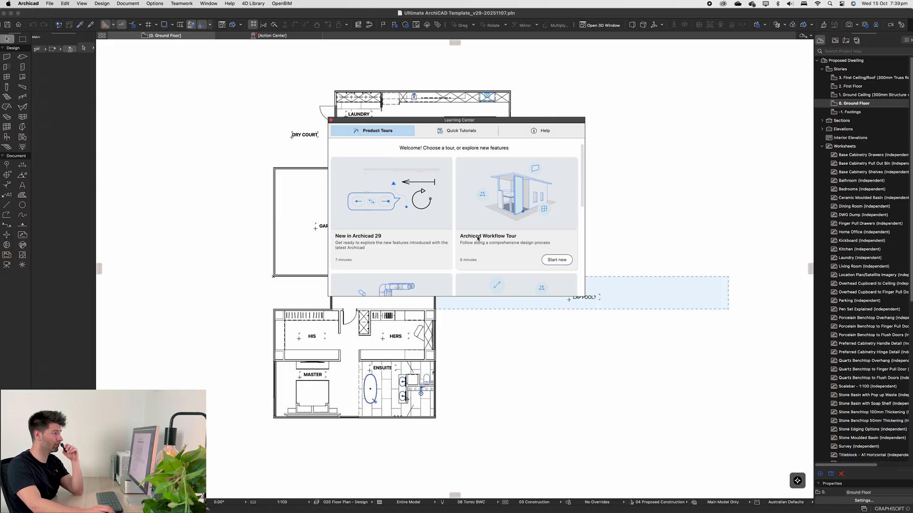
pyautogui.scroll(-2, 478, 239)
pyautogui.scroll(2, 336, 204)
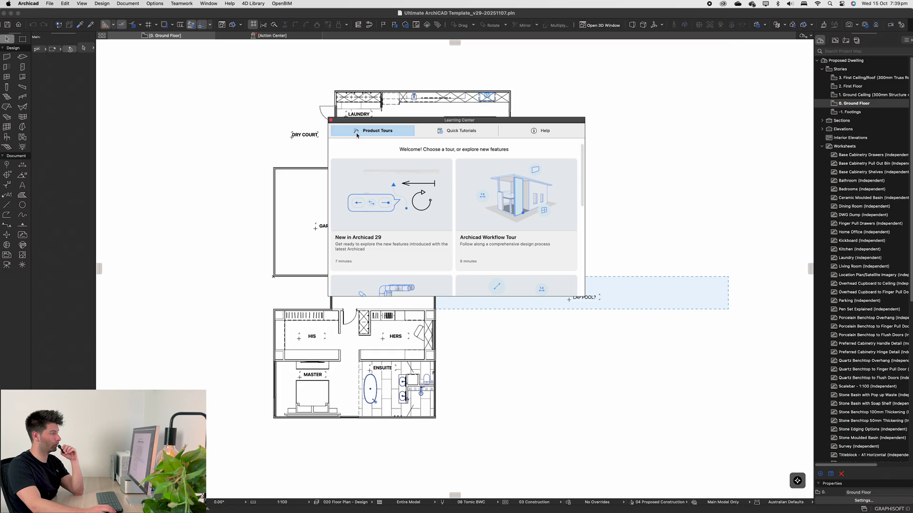
pyautogui.click(331, 121)
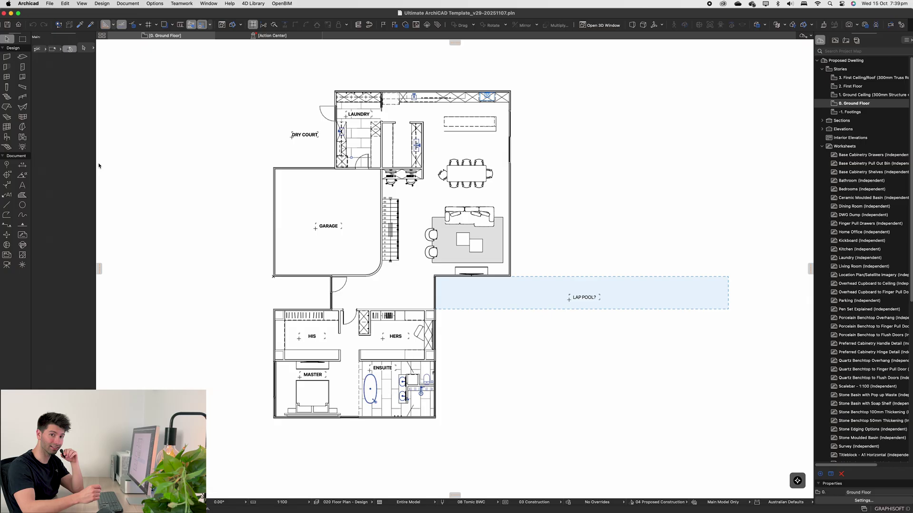
pyautogui.click(42, 3)
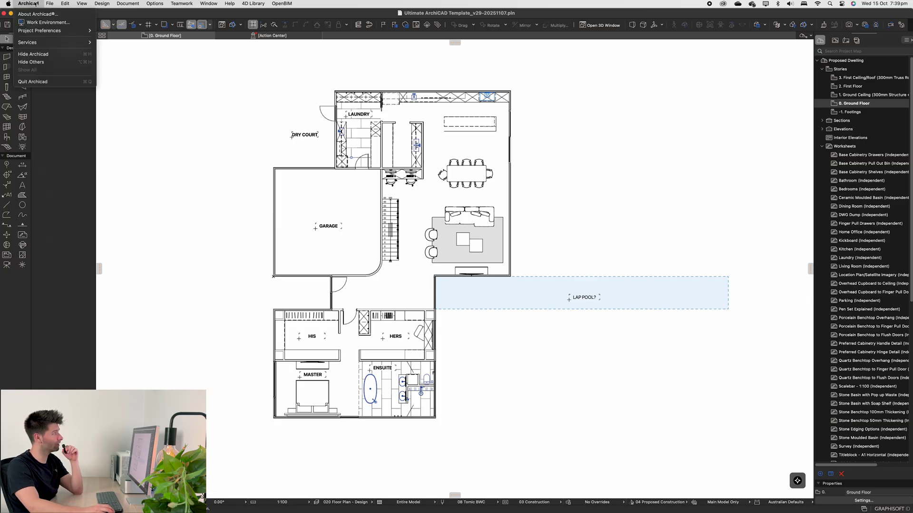
pyautogui.click(33, 23)
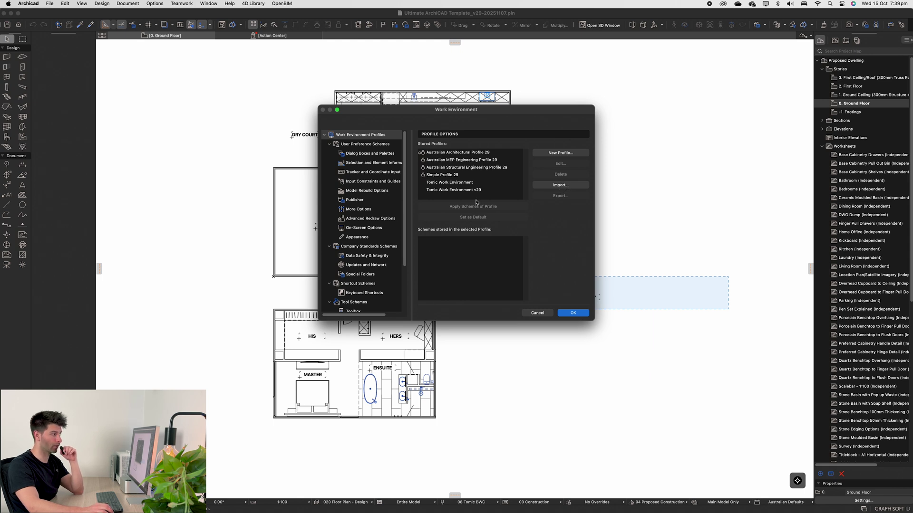
pyautogui.click(570, 313)
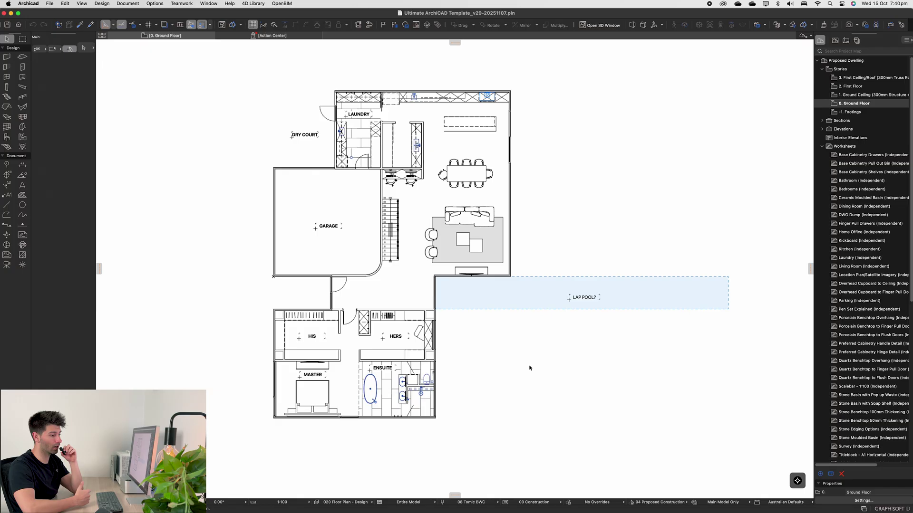
# - Zoom into the ensuite and open the settings of the freestanding Sanitary_Baths_Abi_Odelia_1800 bath
pyautogui.scroll(10, 402, 327)
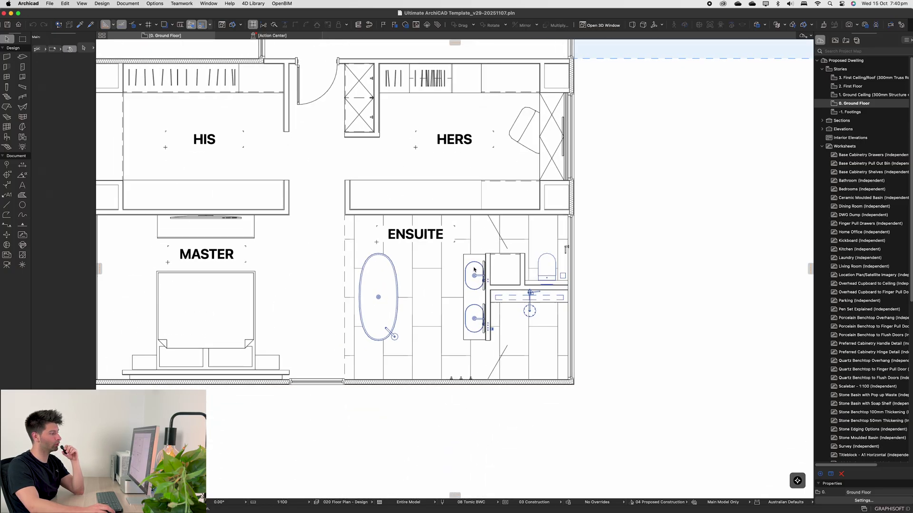
pyautogui.scroll(2, 402, 327)
pyautogui.click(396, 305)
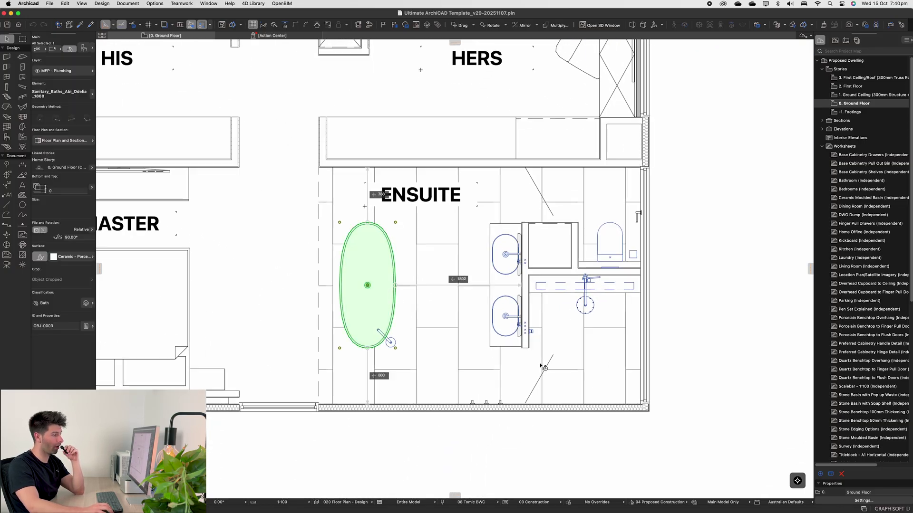
pyautogui.click(693, 354)
pyautogui.hscroll(-5, 497, 303)
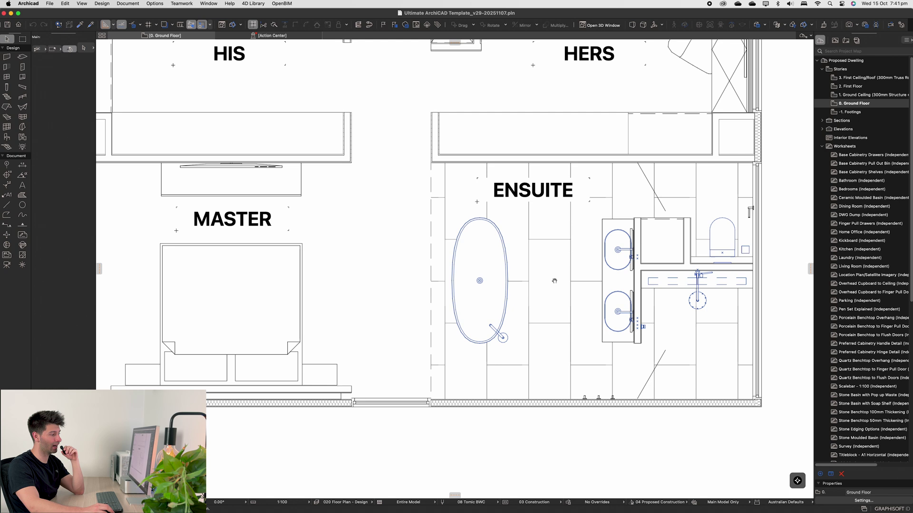
pyautogui.doubleClick(485, 281)
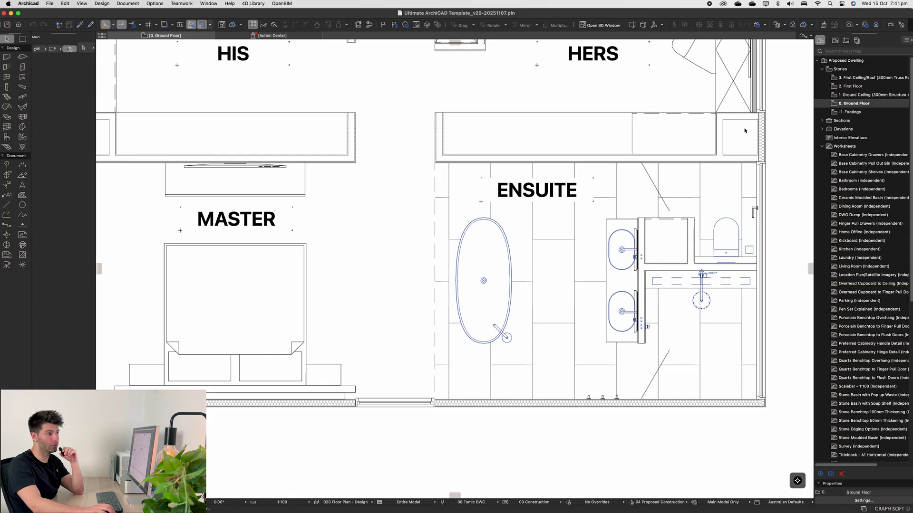
# - Create an 'Objects' folder in the View Map and move the 3D Objects views into it
pyautogui.click(824, 148)
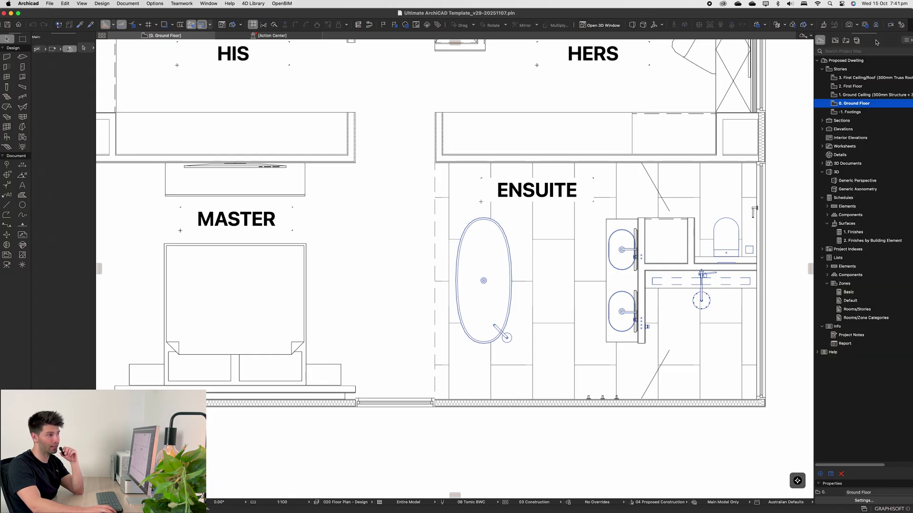
pyautogui.click(836, 41)
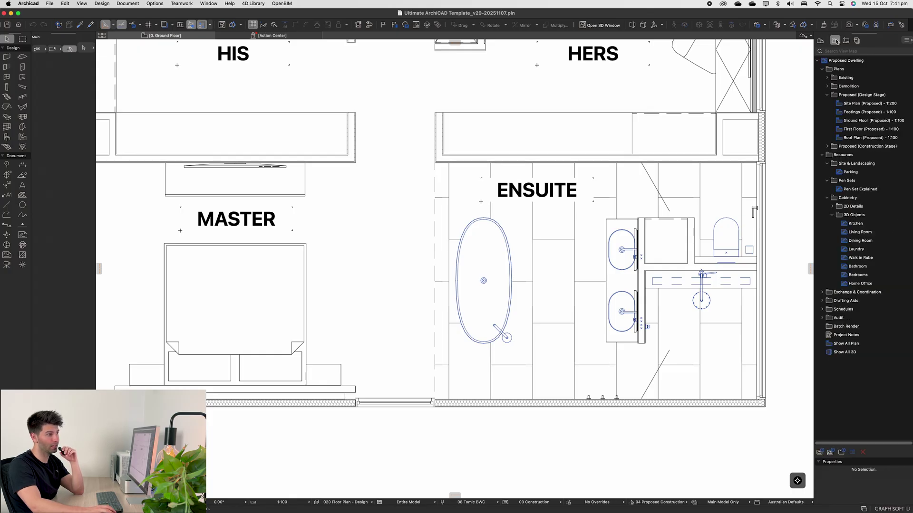
pyautogui.click(843, 453)
pyautogui.write('Objects')
pyautogui.press('Return')
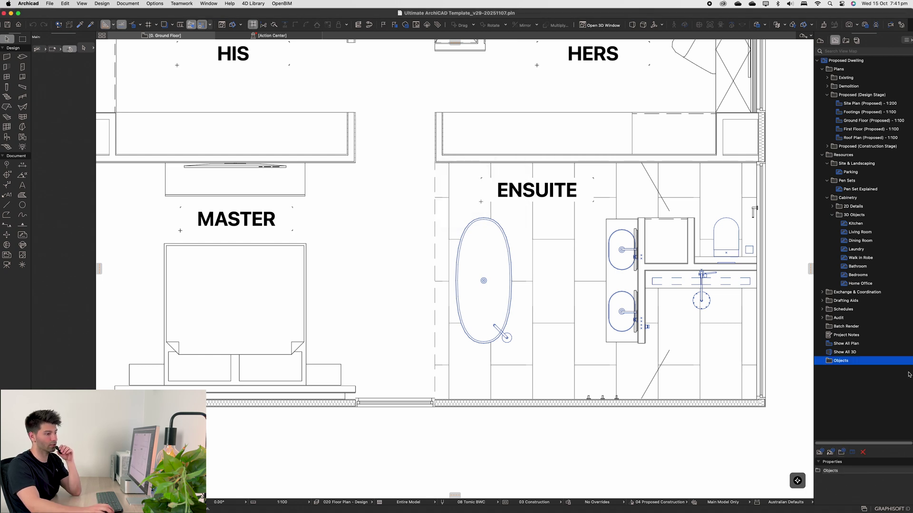
pyautogui.click(853, 215)
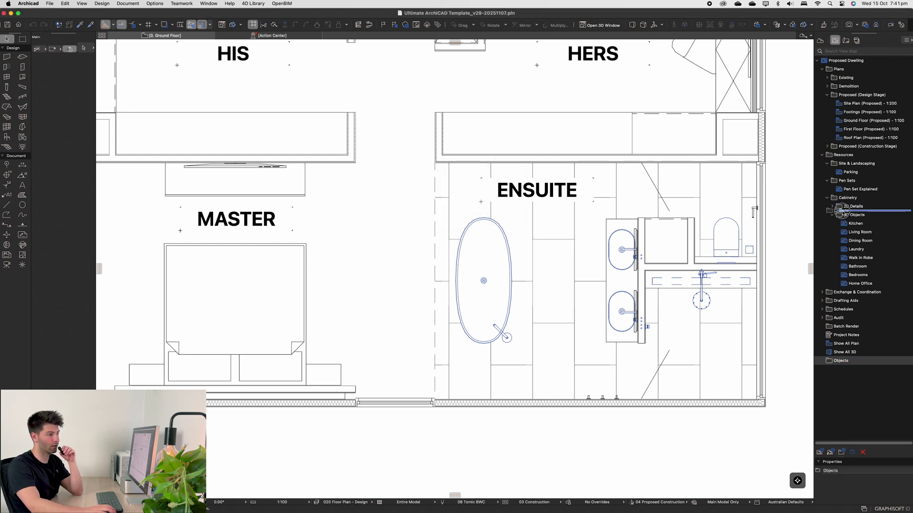
pyautogui.moveTo(854, 214); pyautogui.dragTo(844, 364)
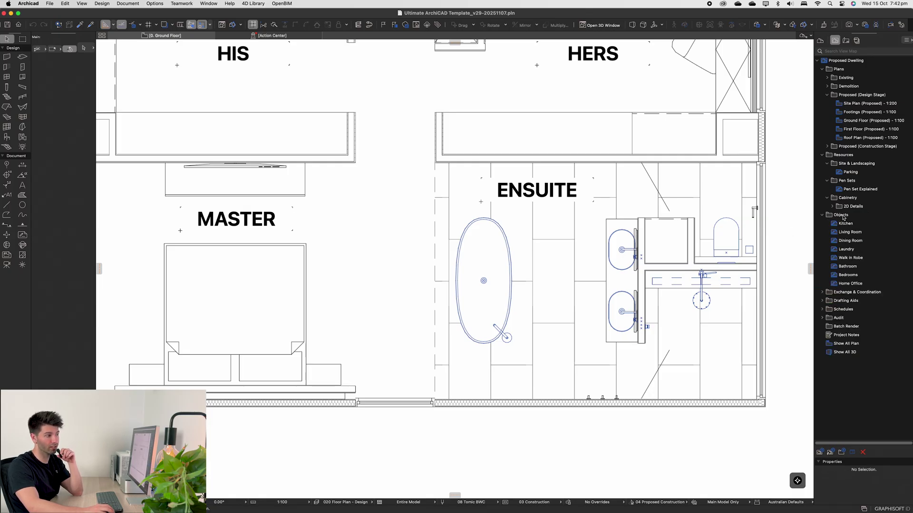
# - Open the Cabinetry Benchtops details, from Preferred Stone Edging to Porcelain Benchtop Overhang
pyautogui.click(832, 206)
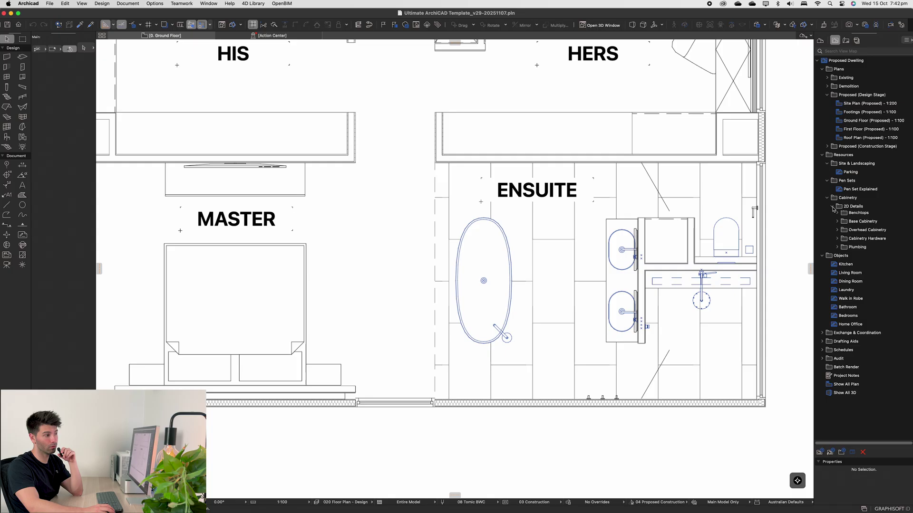
pyautogui.click(838, 215)
pyautogui.doubleClick(874, 223)
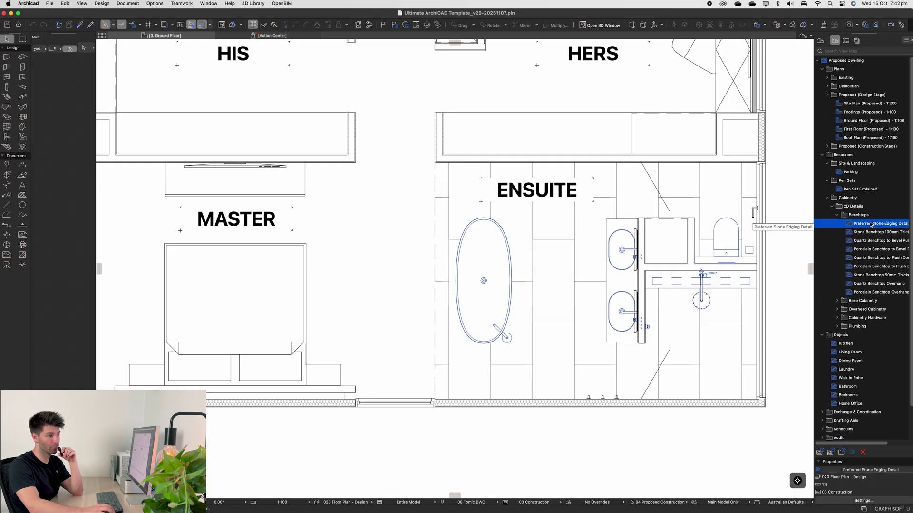
pyautogui.moveTo(687, 256); pyautogui.dragTo(612, 248, button='middle')
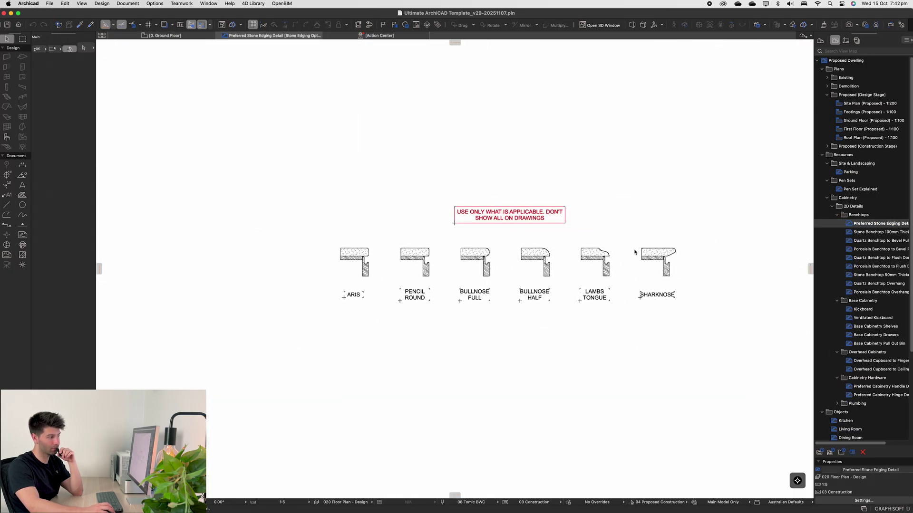
pyautogui.doubleClick(875, 232)
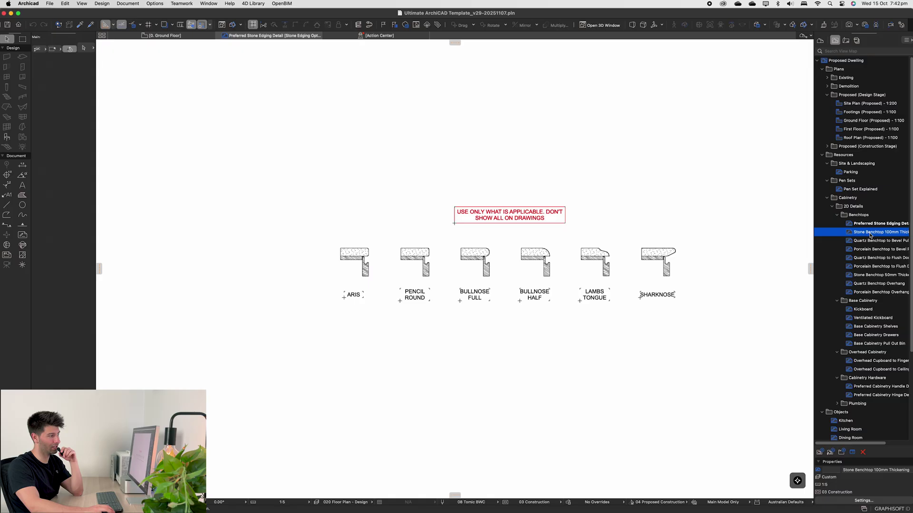
pyautogui.click(871, 242)
pyautogui.doubleClick(871, 249)
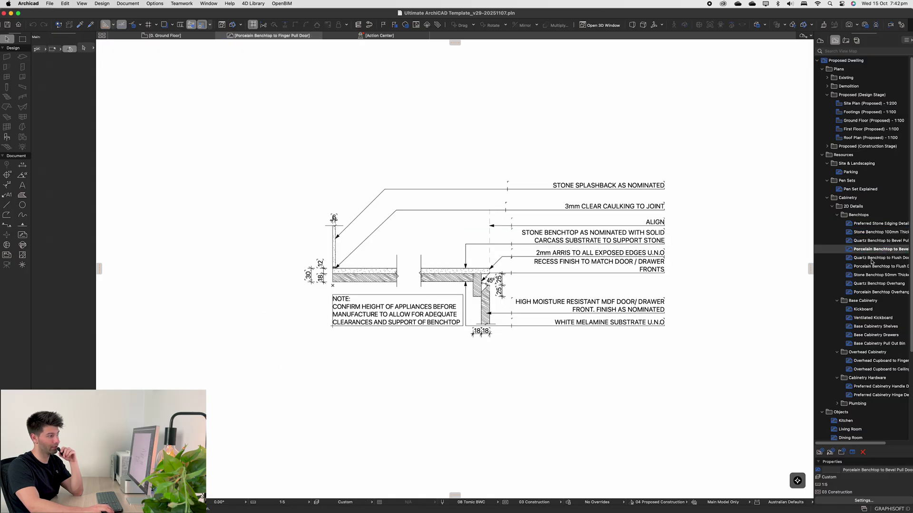
pyautogui.doubleClick(873, 258)
pyautogui.click(873, 266)
pyautogui.doubleClick(873, 266)
pyautogui.doubleClick(874, 274)
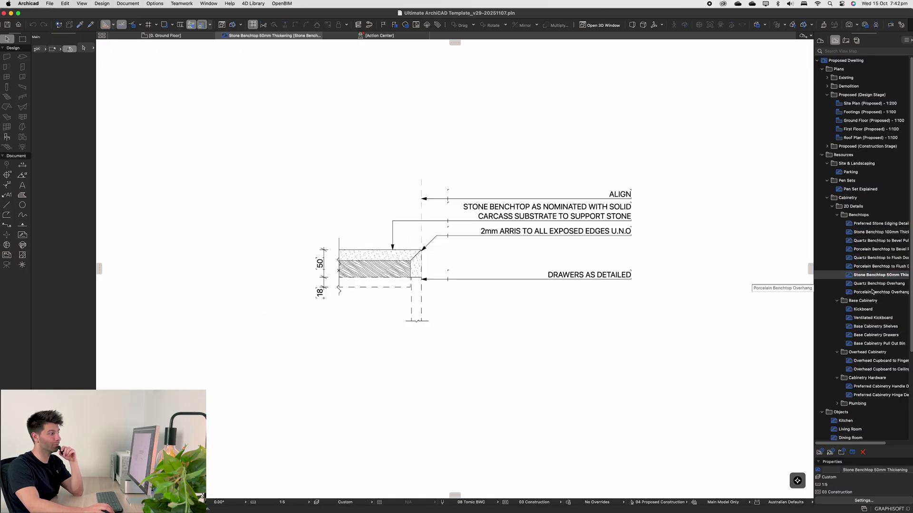
pyautogui.doubleClick(875, 291)
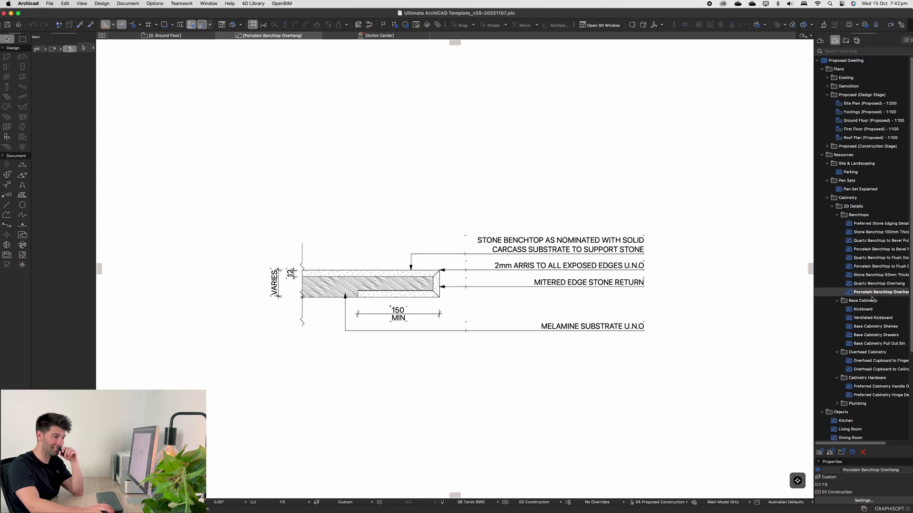
# - Open the Kickboard, Ventilated Kickboard, Overhead Cupboard and Preferred Cabinetry Handle details
pyautogui.click(838, 216)
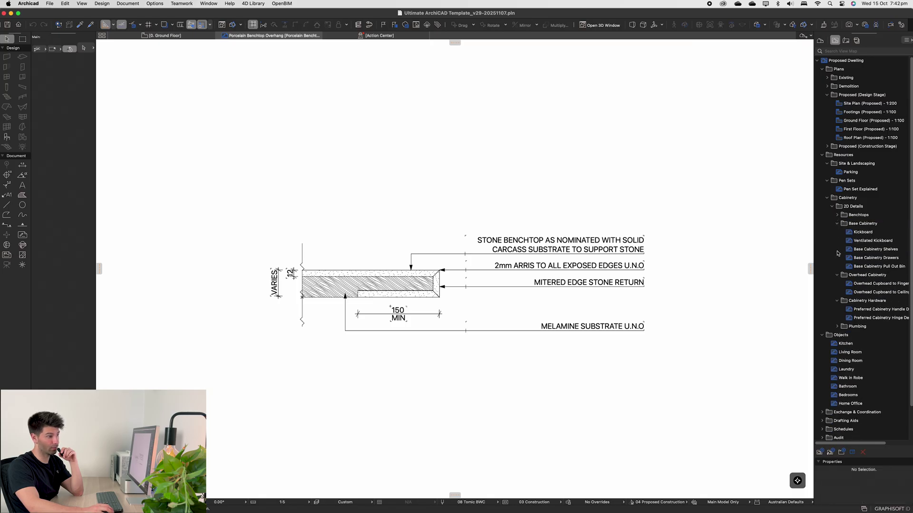
pyautogui.doubleClick(864, 233)
pyautogui.doubleClick(868, 241)
pyautogui.doubleClick(872, 283)
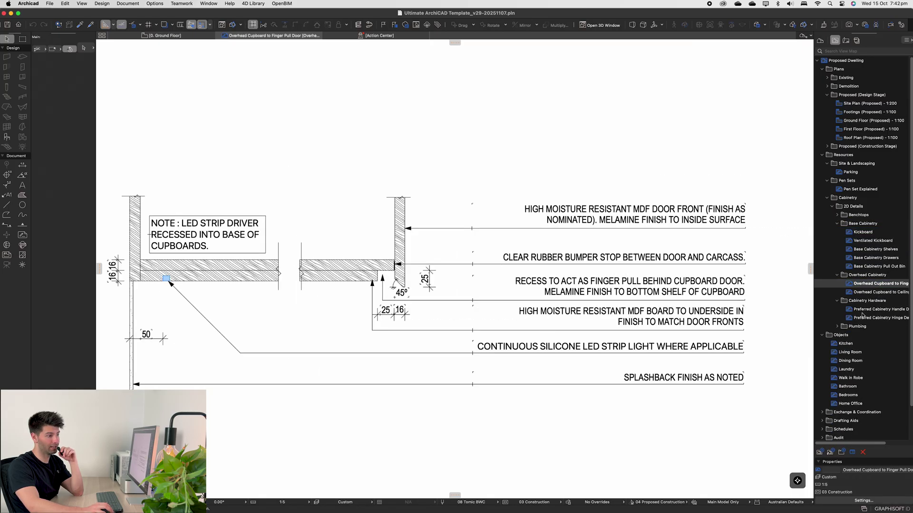
pyautogui.doubleClick(866, 310)
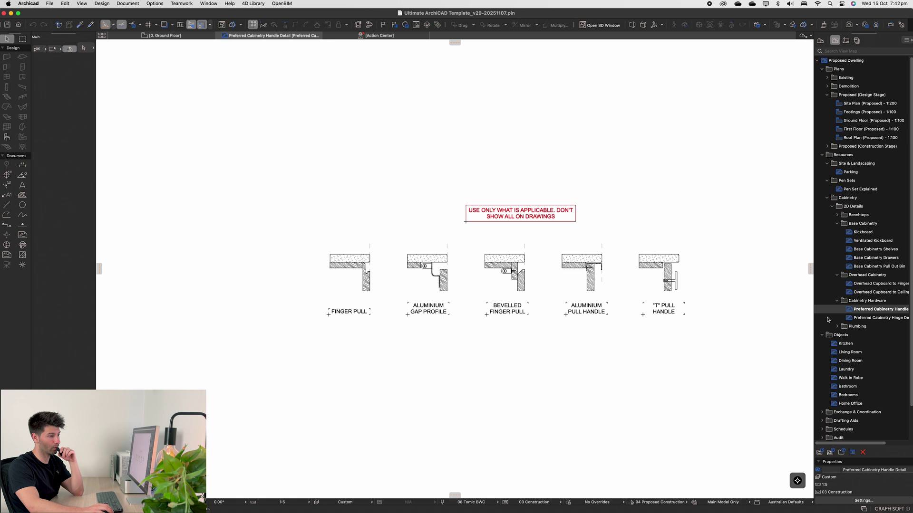
# - Open the Plumbing Undermount Sink and Ceramic Moulded Basin details and zoom in on the notes
pyautogui.click(837, 327)
pyautogui.doubleClick(865, 335)
pyautogui.doubleClick(875, 343)
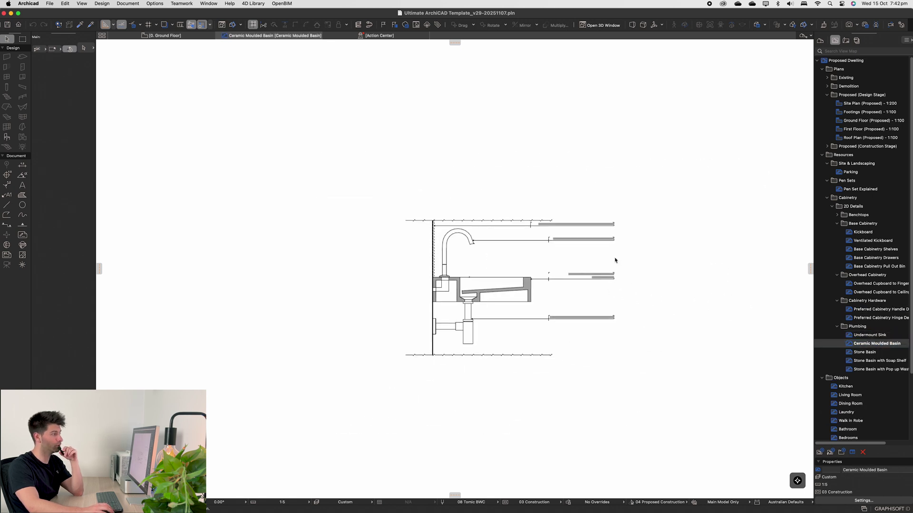
pyautogui.scroll(3, 615, 260)
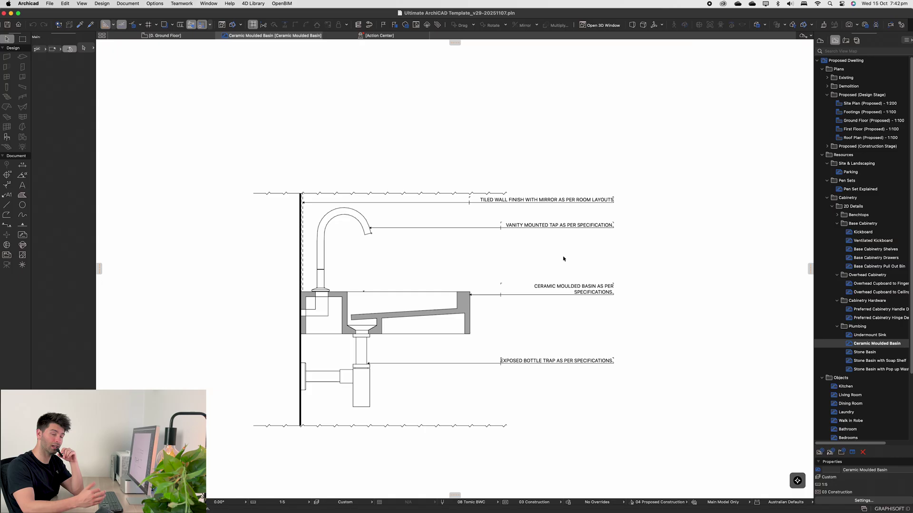
pyautogui.scroll(-1, 835, 371)
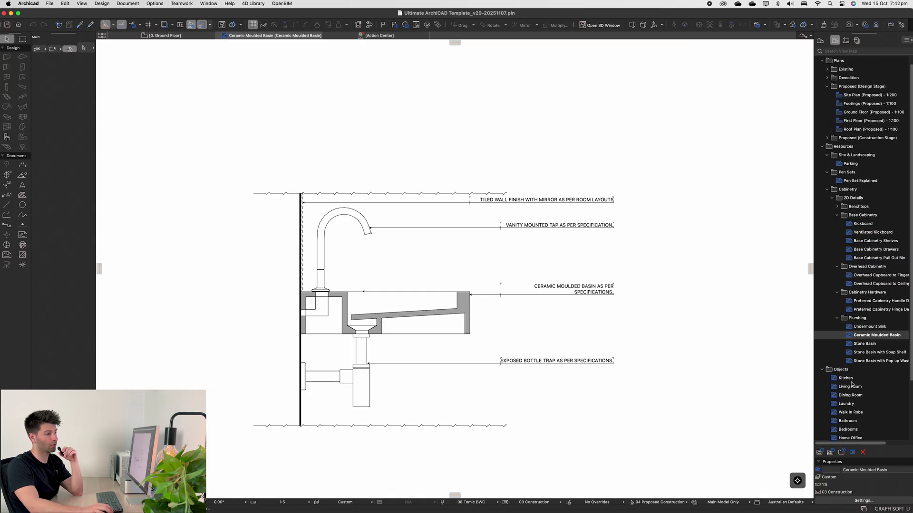
# - Open the Kitchen object legend view and zoom into its SINK column
pyautogui.doubleClick(847, 378)
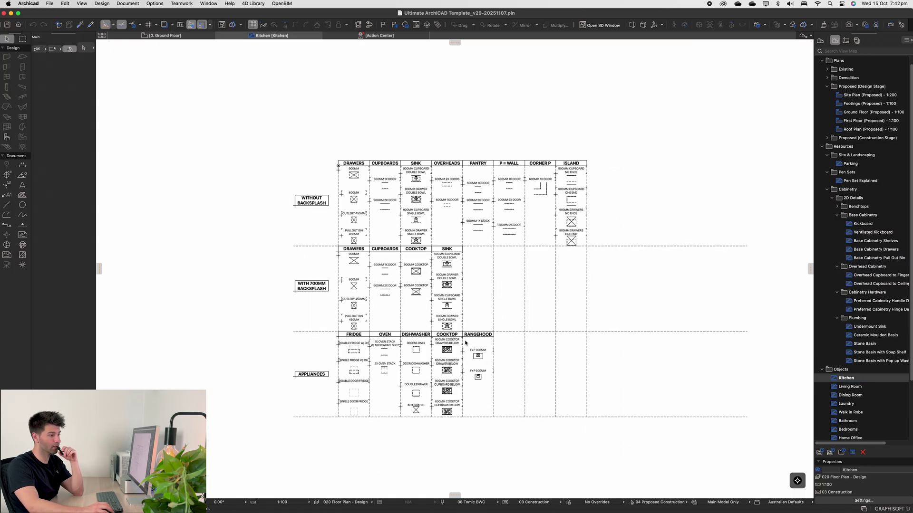
pyautogui.scroll(-3, 840, 395)
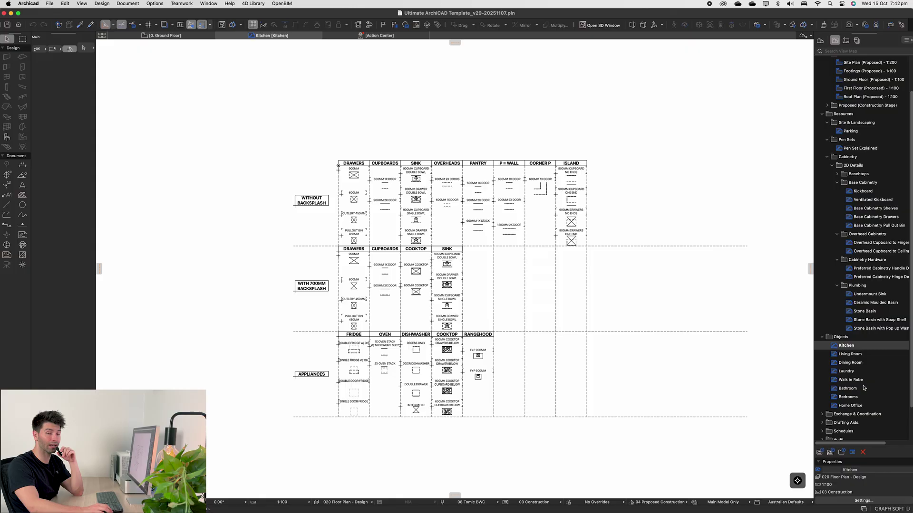
pyautogui.scroll(5, 483, 249)
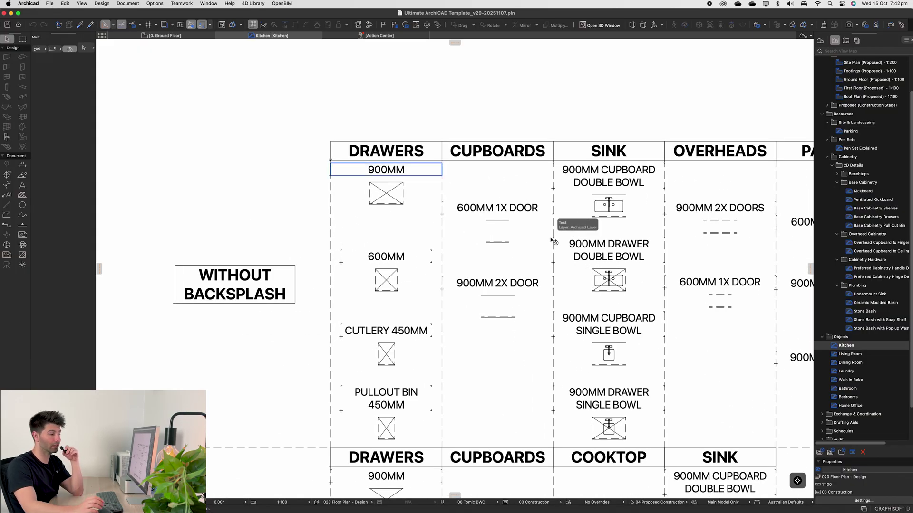
pyautogui.scroll(5, 644, 288)
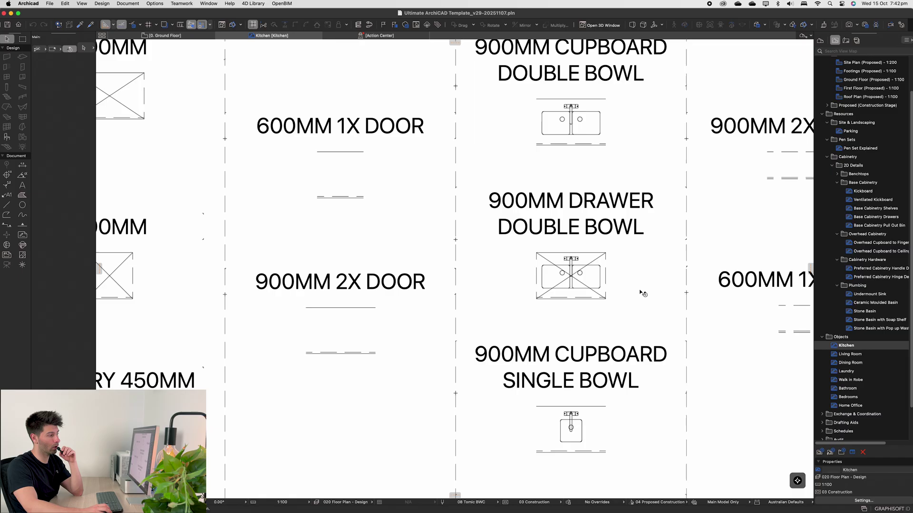
pyautogui.scroll(3, 612, 280)
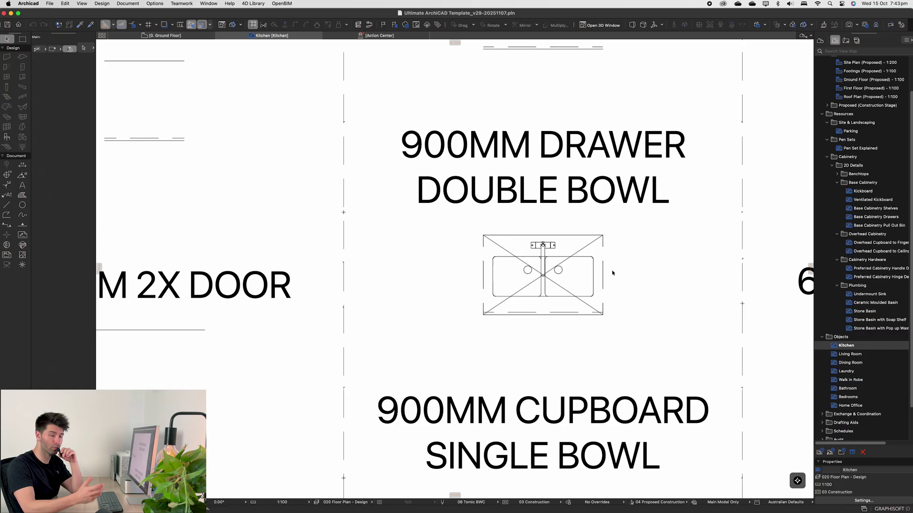
pyautogui.click(600, 302)
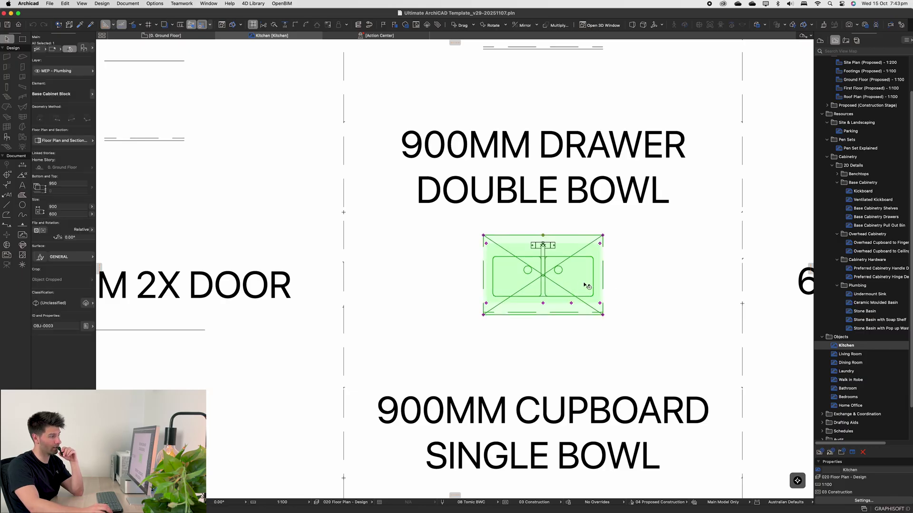
pyautogui.click(542, 245)
pyautogui.scroll(3, 551, 250)
pyautogui.doubleClick(551, 249)
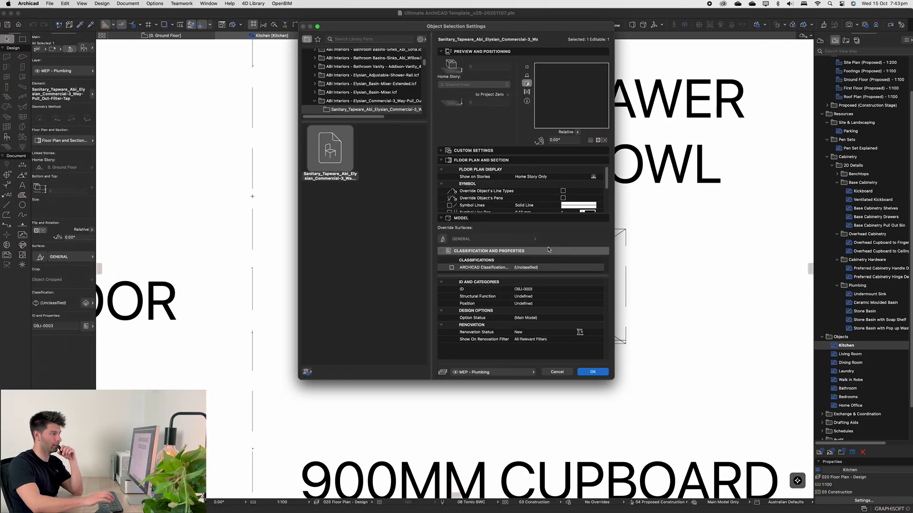
pyautogui.press('Escape')
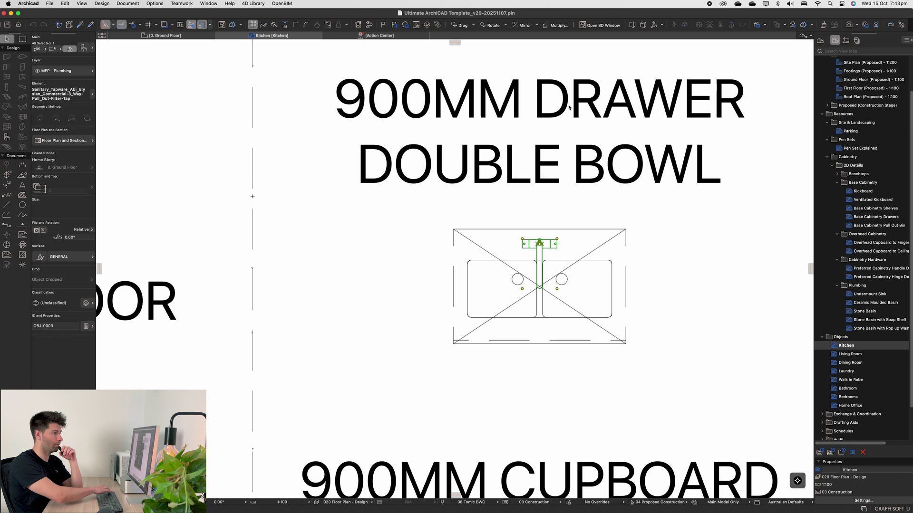
pyautogui.doubleClick(624, 231)
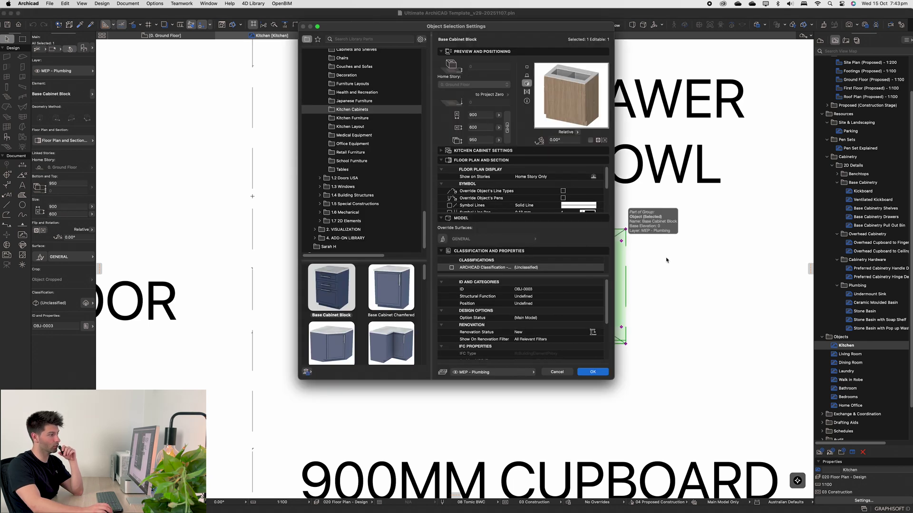
pyautogui.click(563, 372)
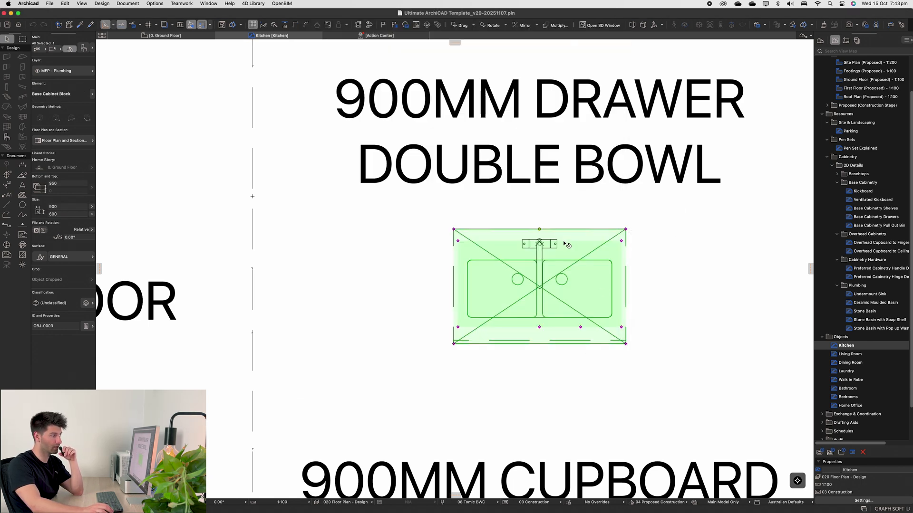
pyautogui.click(652, 281)
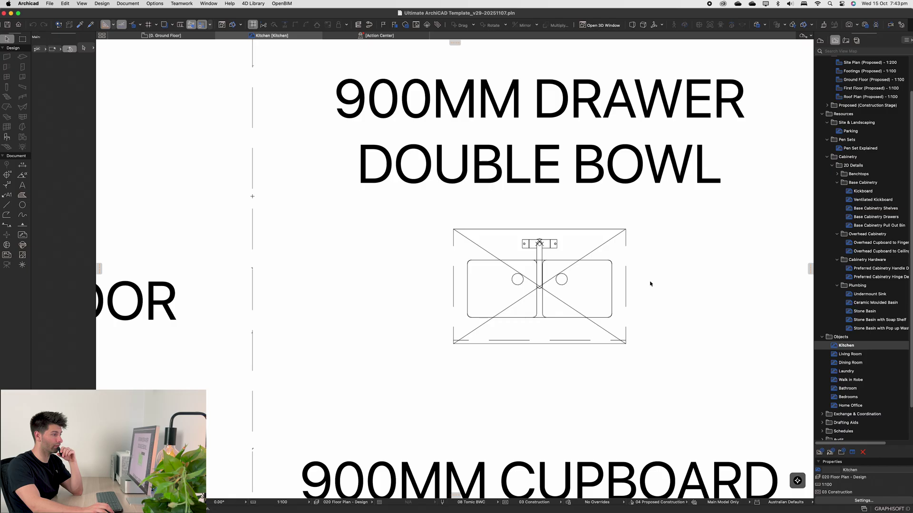
pyautogui.scroll(-1, 599, 279)
pyautogui.scroll(-2, 599, 279)
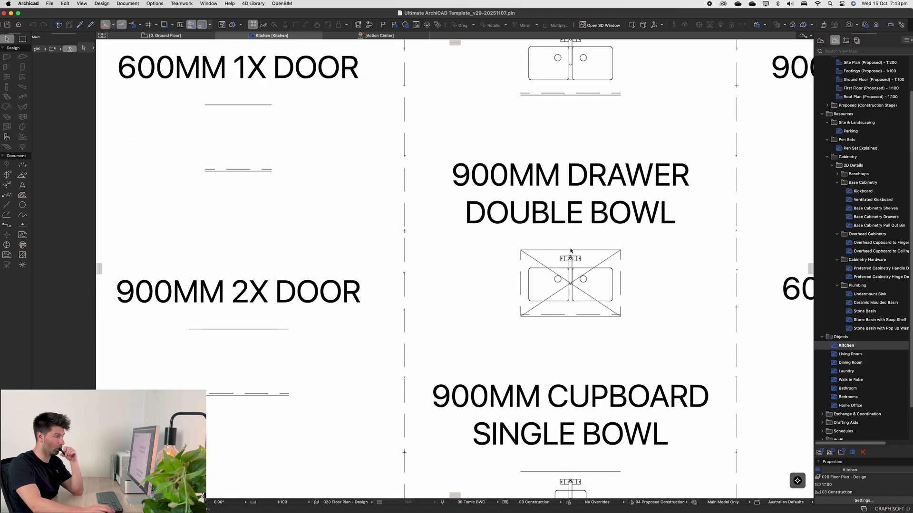
pyautogui.scroll(-3, 576, 266)
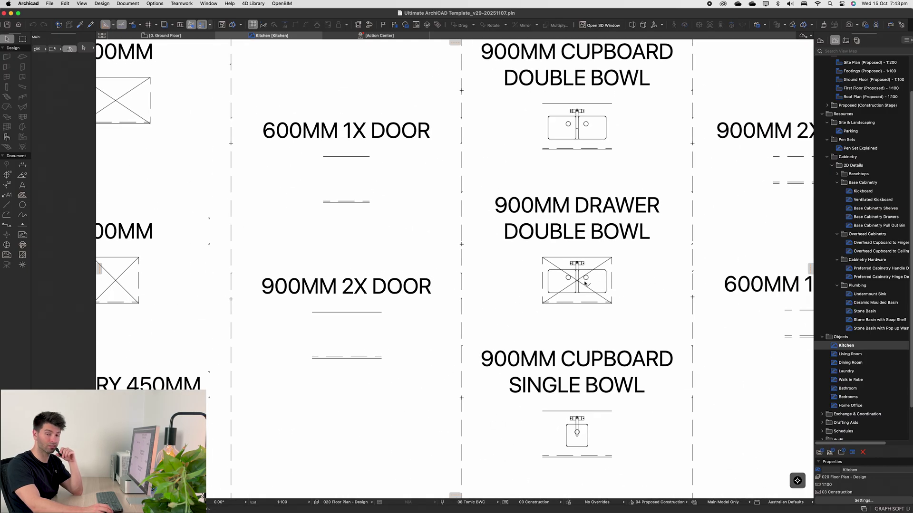
pyautogui.click(598, 295)
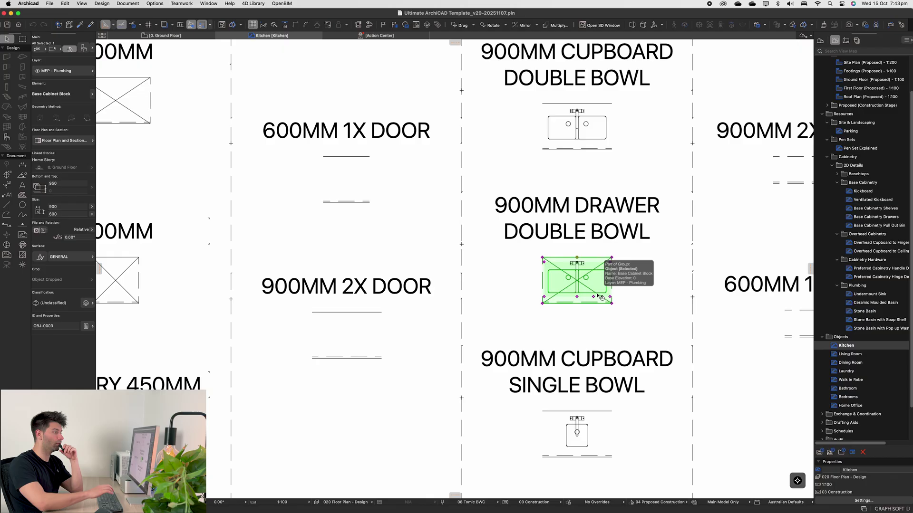
pyautogui.doubleClick(598, 295)
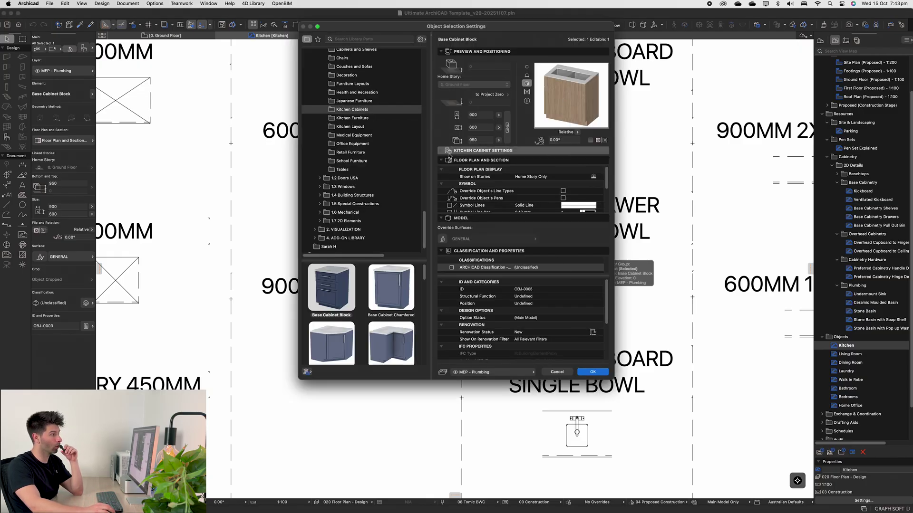
pyautogui.click(483, 150)
pyautogui.click(523, 160)
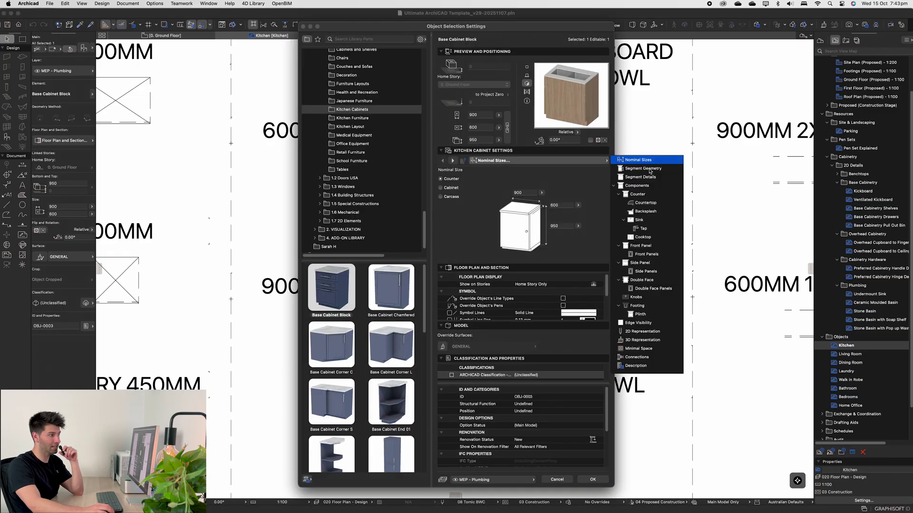
pyautogui.click(650, 194)
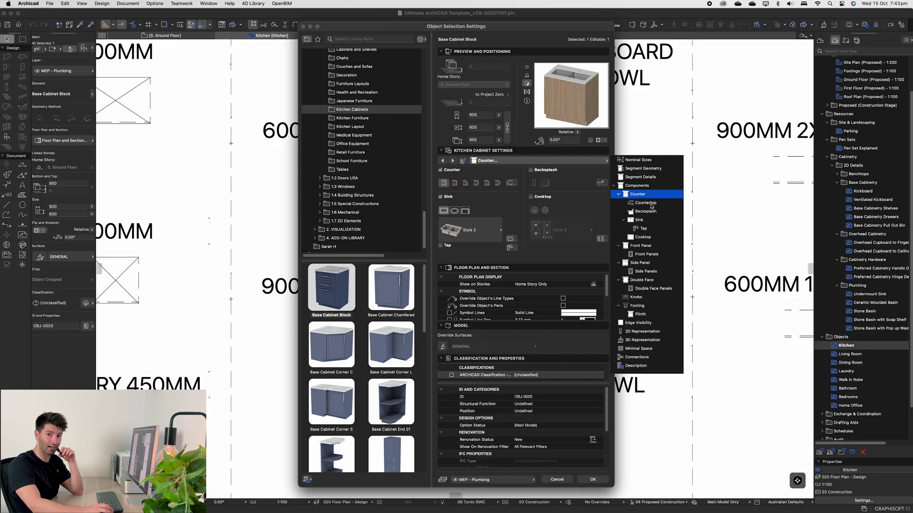
pyautogui.press('Return')
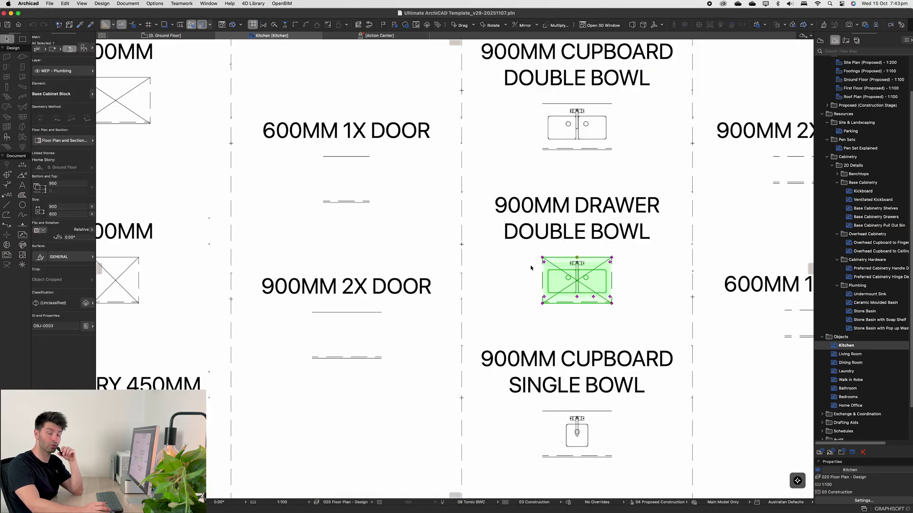
# - Open the Library Manager, review the DT06 Patreon Made package, and cancel without changes
pyautogui.click(525, 272)
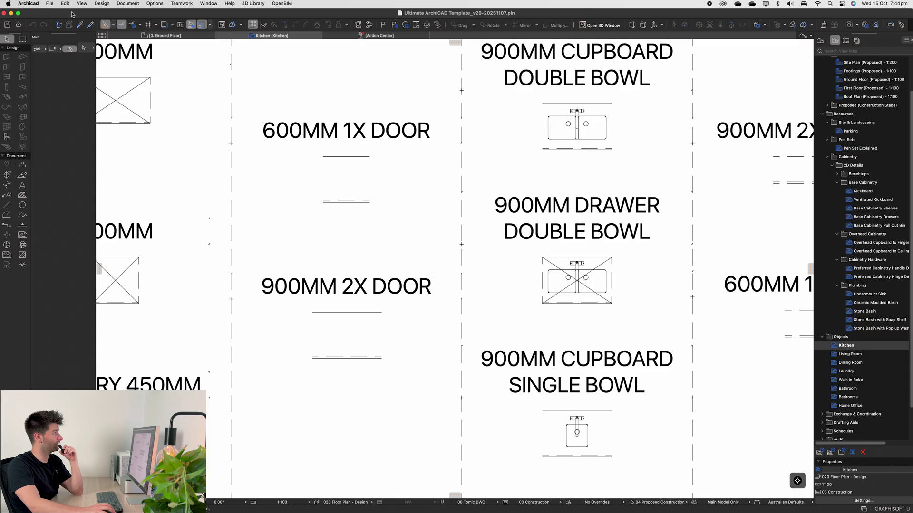
pyautogui.click(29, 3)
pyautogui.moveTo(50, 3)
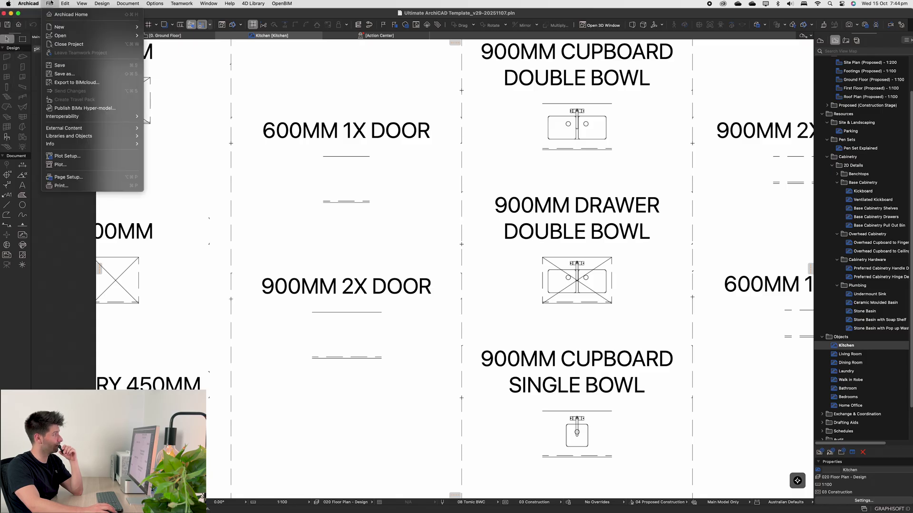
pyautogui.moveTo(105, 136)
pyautogui.click(161, 140)
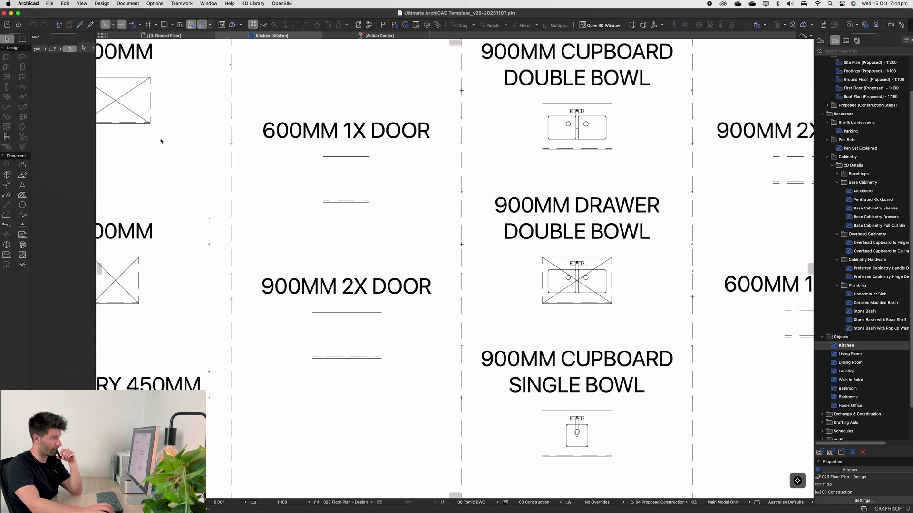
pyautogui.scroll(-10, 358, 200)
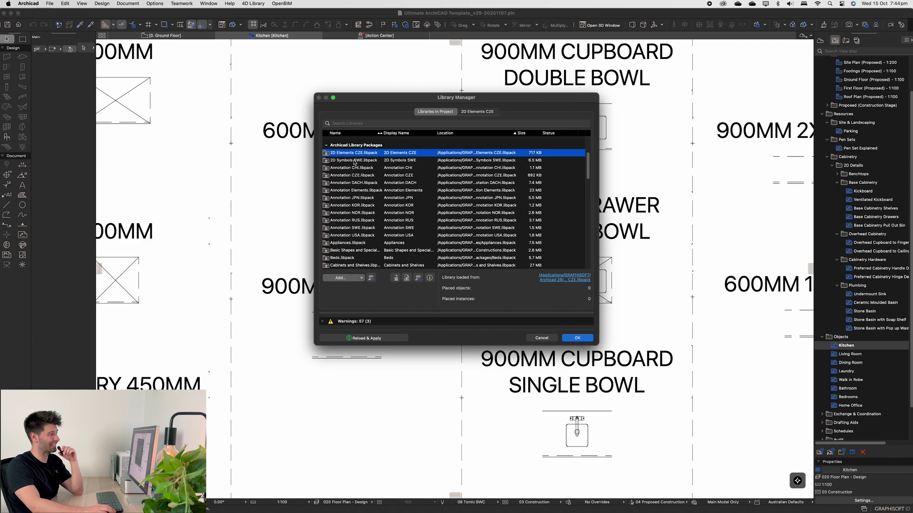
pyautogui.scroll(3, 357, 246)
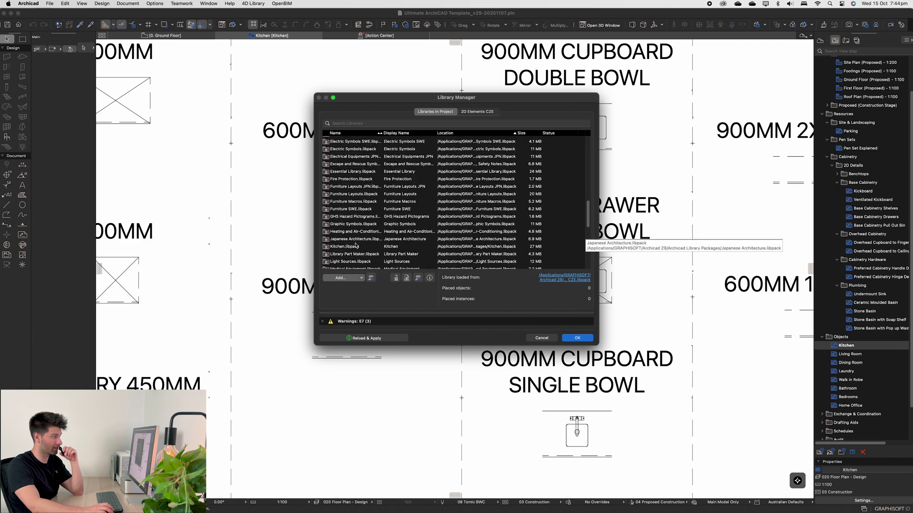
pyautogui.scroll(10, 366, 246)
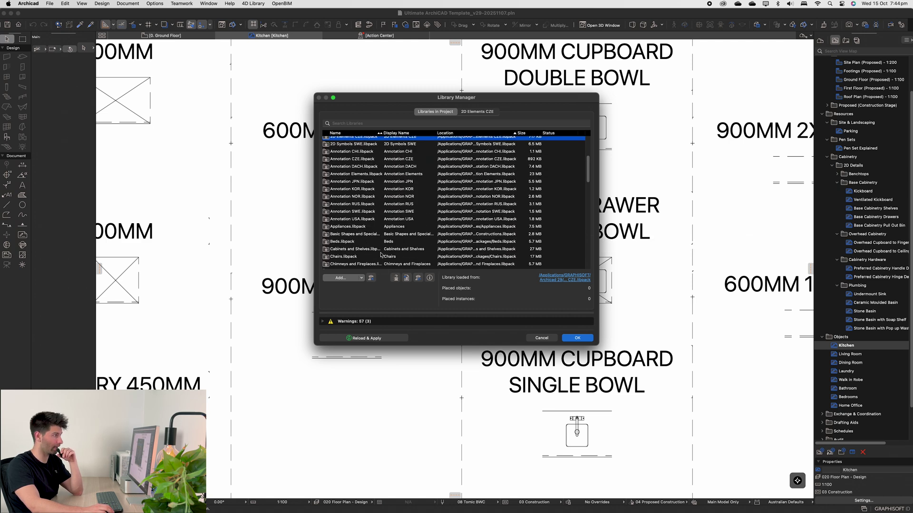
pyautogui.click(337, 208)
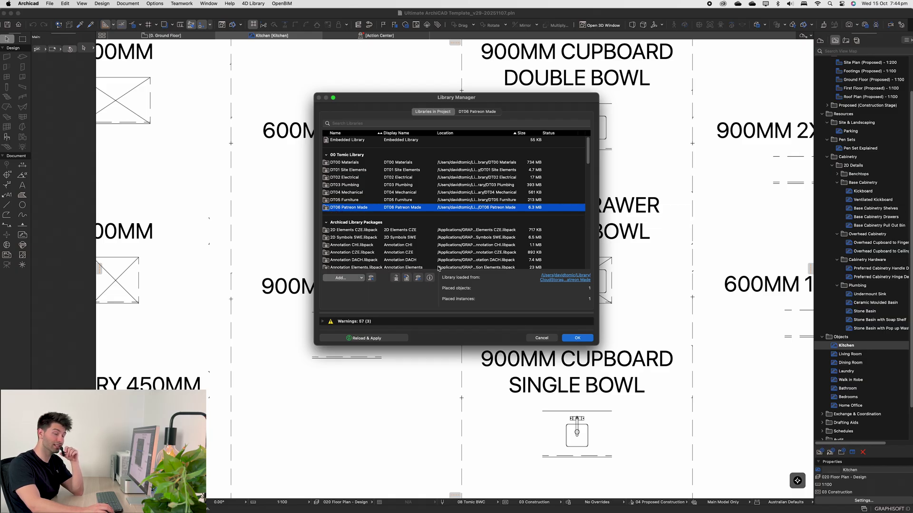
pyautogui.click(542, 338)
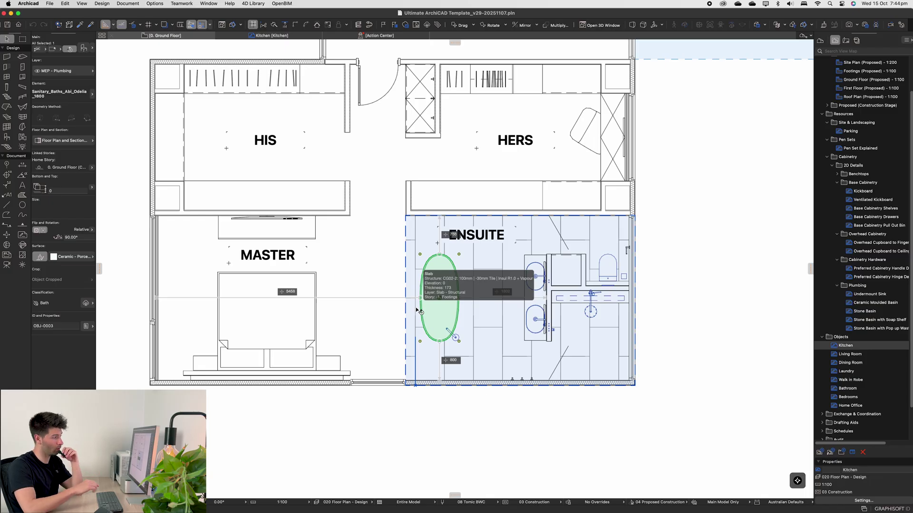
# - Open the bath's object settings and browse the custom library folder instead of ABI Interiors
pyautogui.press('super+t')
pyautogui.scroll(3, 381, 190)
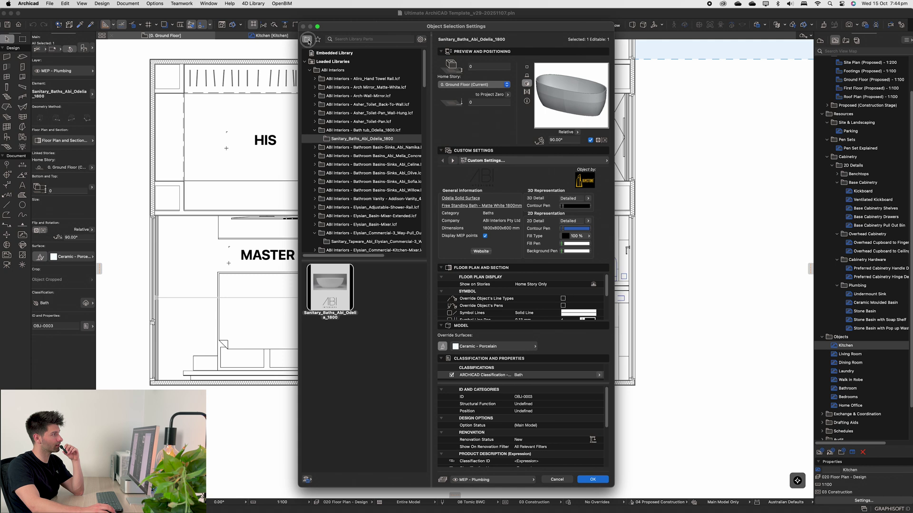
pyautogui.click(310, 70)
pyautogui.click(327, 174)
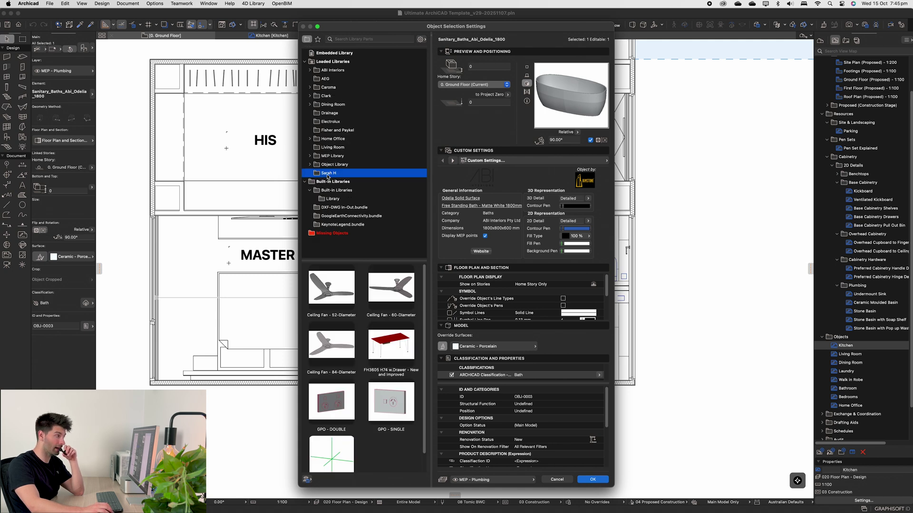
pyautogui.scroll(-1, 355, 357)
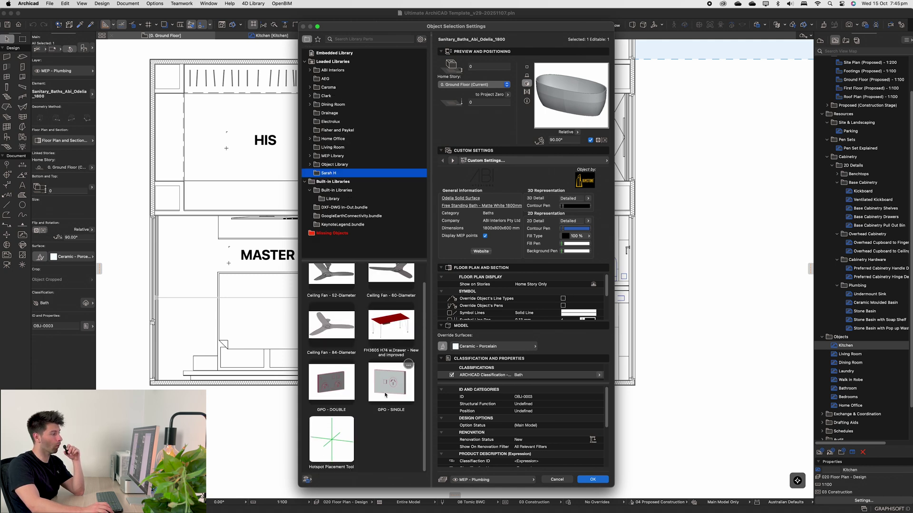
pyautogui.scroll(1, 355, 357)
# - Preview the 52-, 60- and 84-Diameter ceiling fans, checking the 52-Diameter fan's plan symbol
pyautogui.click(335, 299)
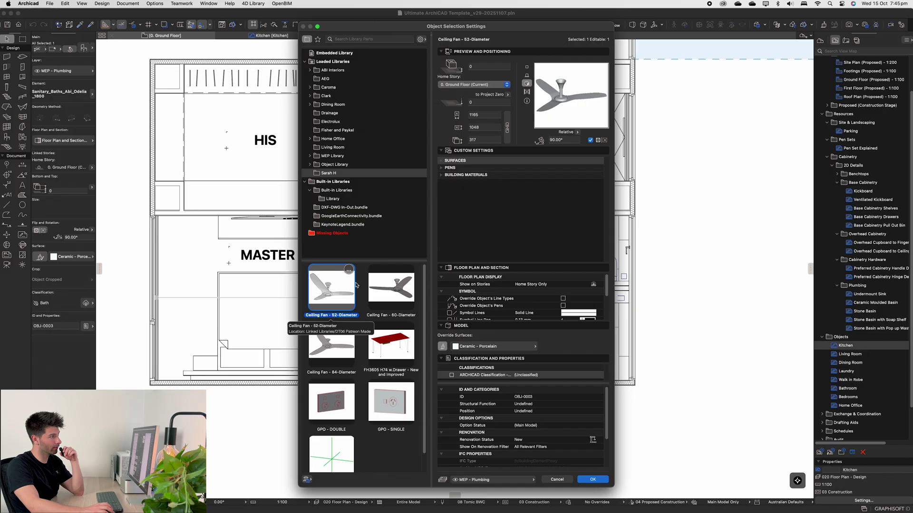
pyautogui.click(527, 67)
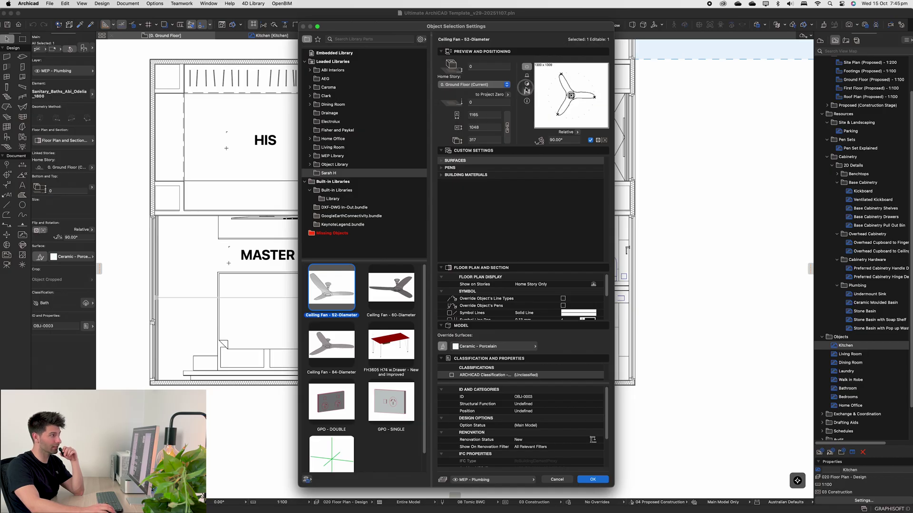
pyautogui.click(527, 83)
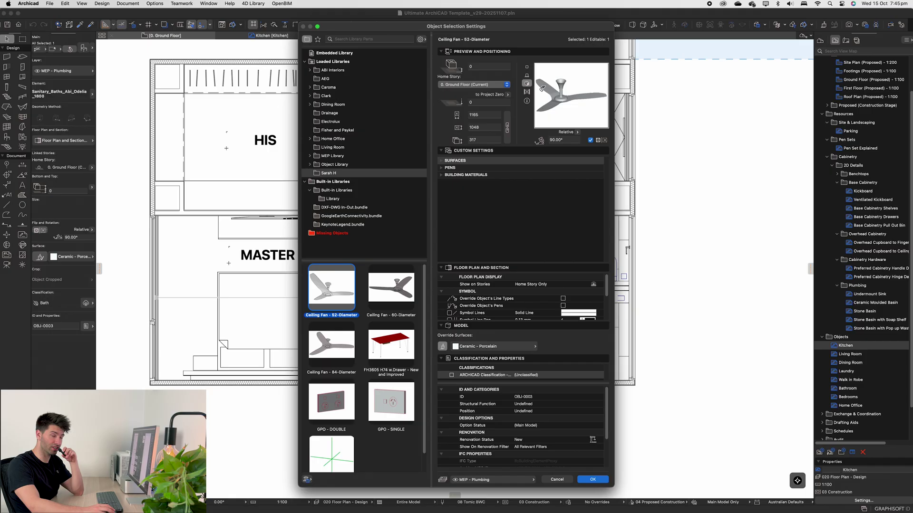
pyautogui.click(382, 305)
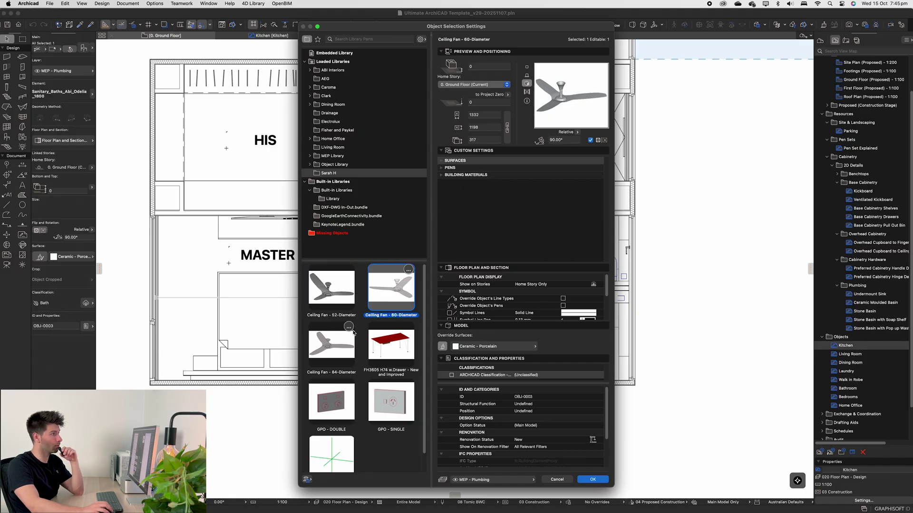
pyautogui.click(340, 346)
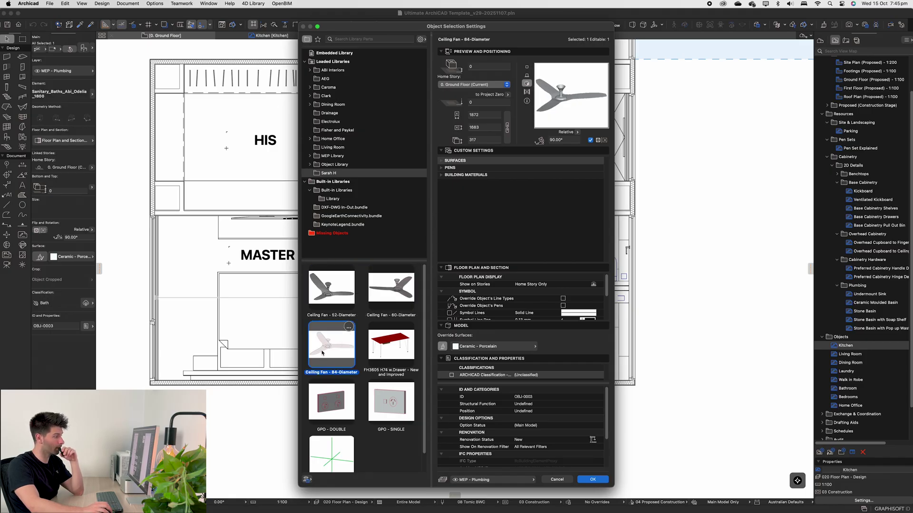
pyautogui.click(396, 298)
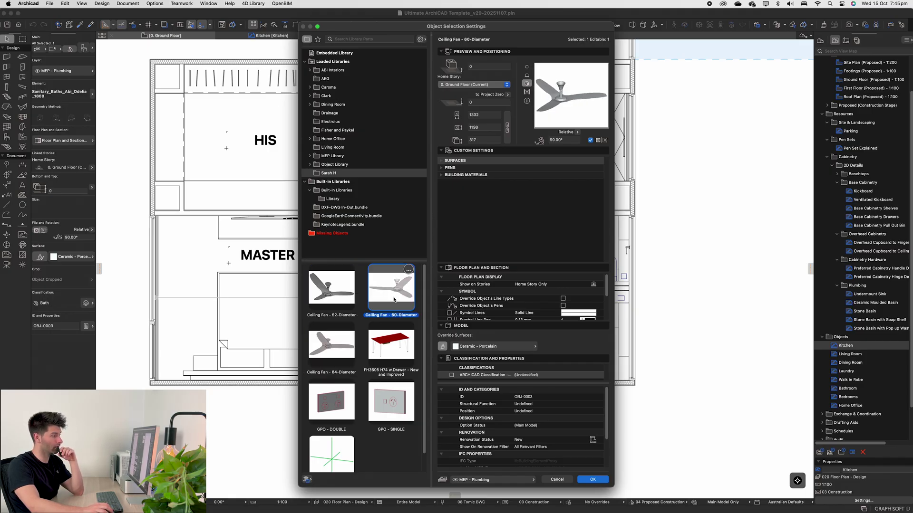
pyautogui.click(329, 296)
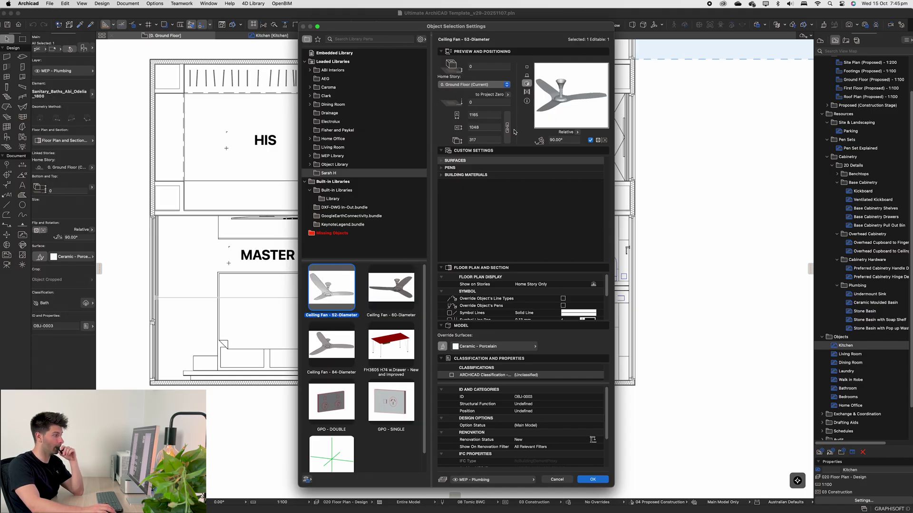
# - Preview the FH3605 H74 w.Drawer desk in plan and 3D
pyautogui.click(402, 339)
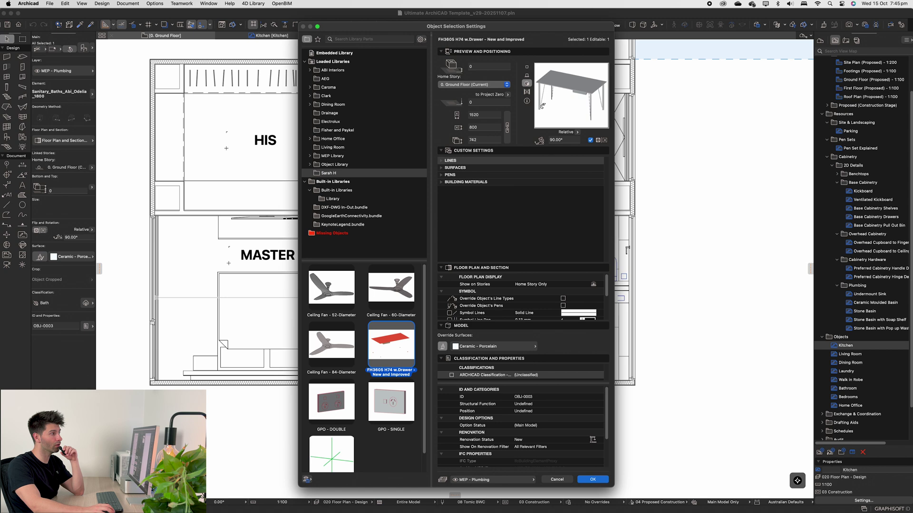
pyautogui.click(526, 68)
pyautogui.click(527, 83)
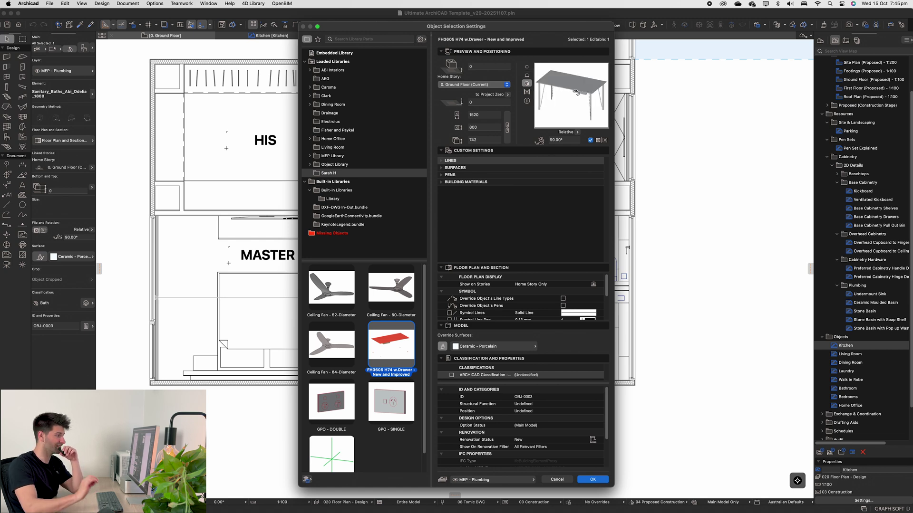
# - Preview GPO - DOUBLE in elevation, then GPO - SINGLE and Hotspot Placement Tool, ending on GPO - DOUBLE
pyautogui.click(347, 405)
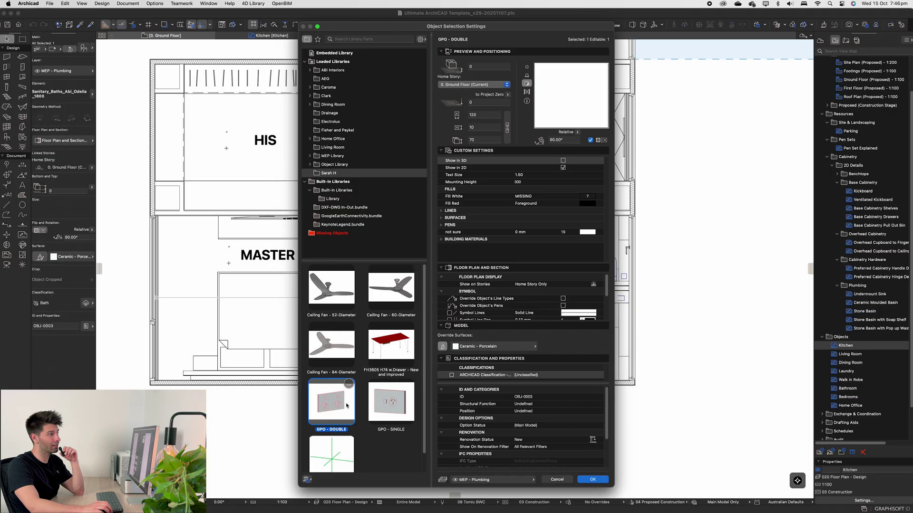
pyautogui.click(527, 92)
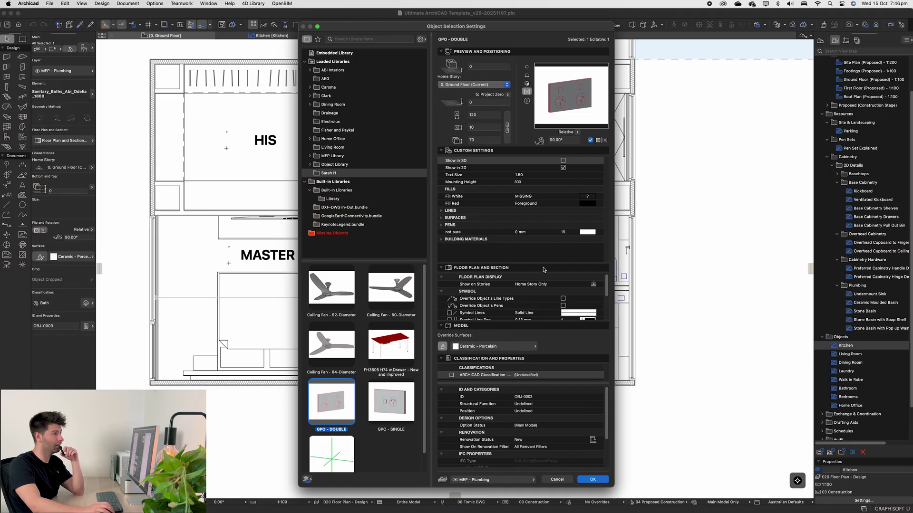
pyautogui.click(381, 412)
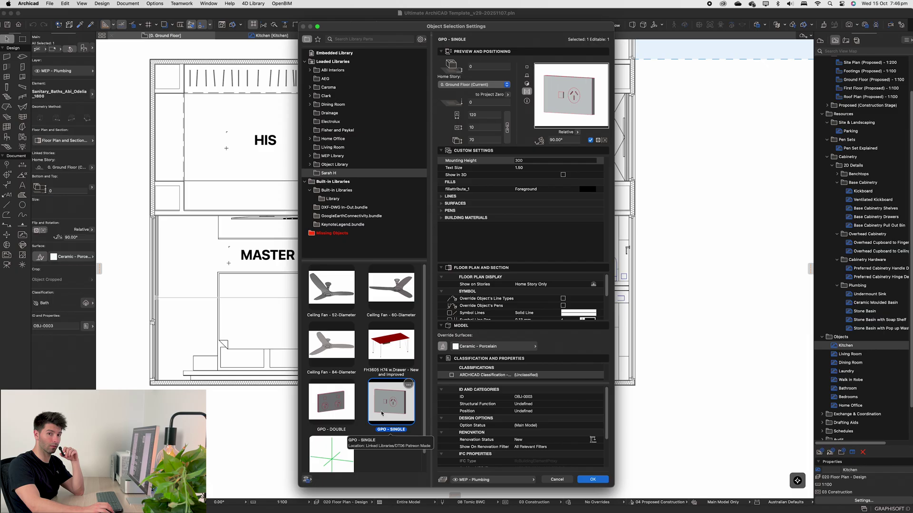
pyautogui.scroll(-1, 381, 413)
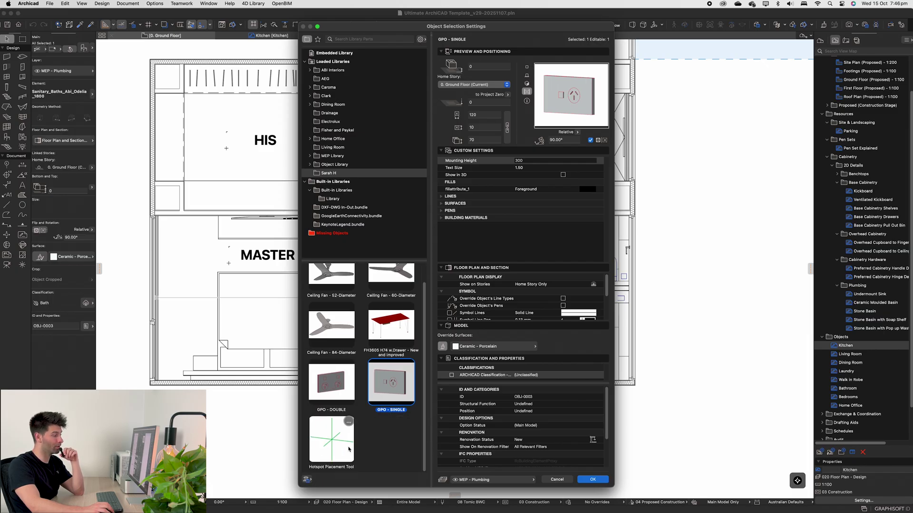
pyautogui.click(332, 438)
pyautogui.scroll(-3, 373, 345)
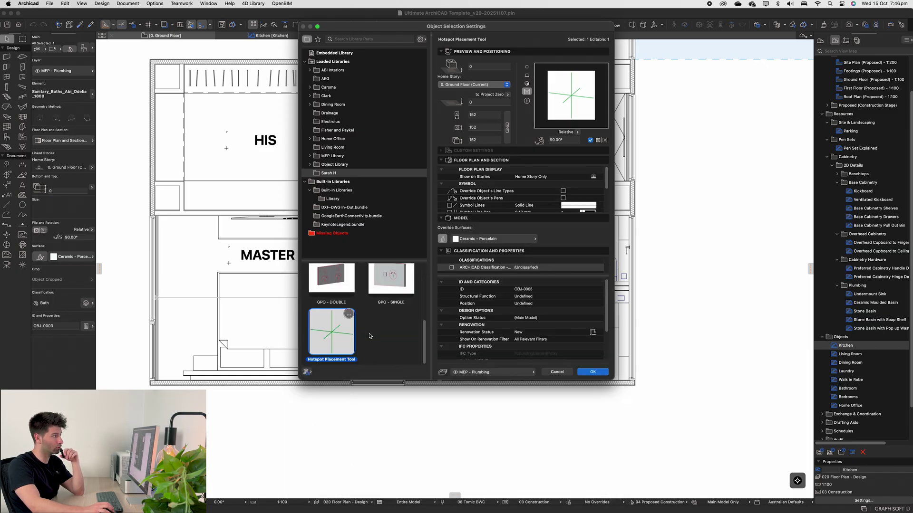
pyautogui.click(389, 278)
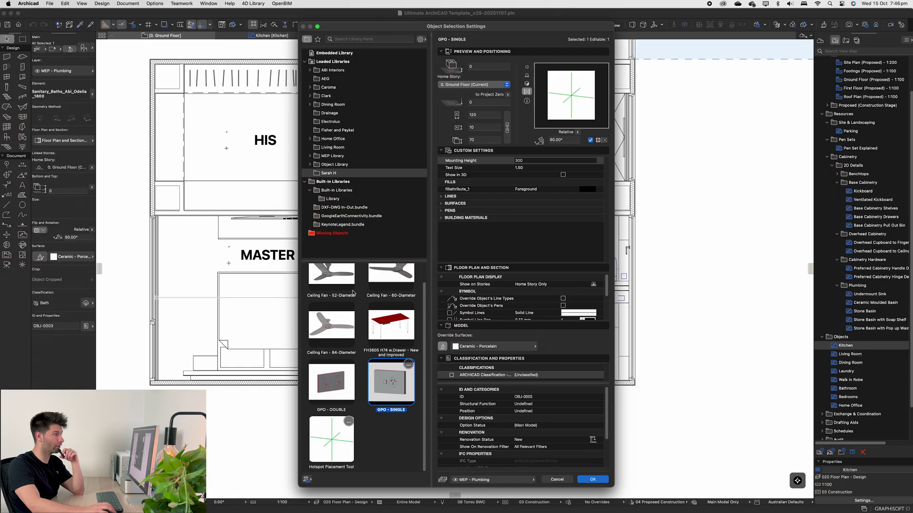
pyautogui.click(339, 386)
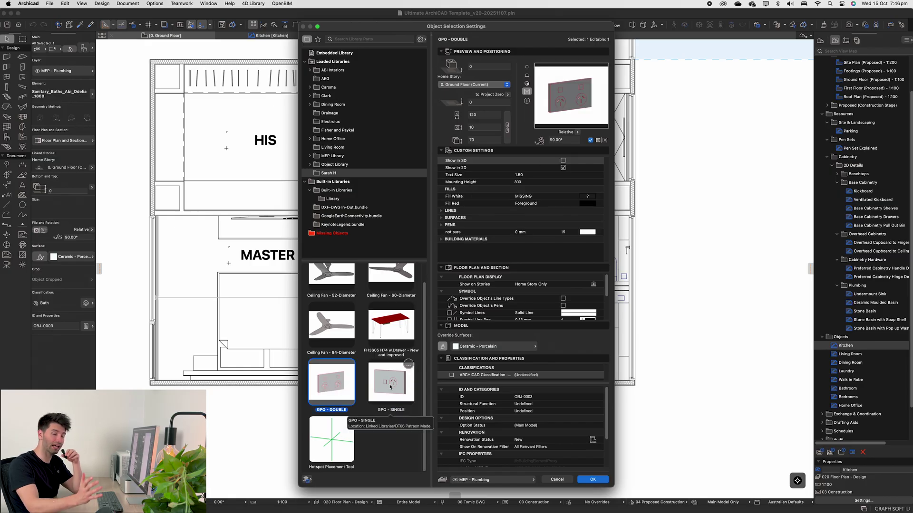
pyautogui.scroll(1, 384, 387)
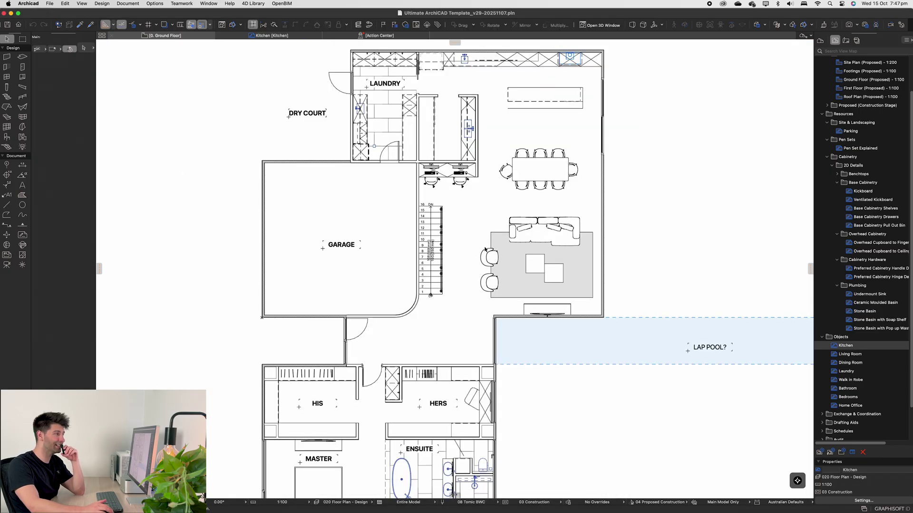
# - Open the Document menu containing the Keynotes command
pyautogui.scroll(-3, 470, 252)
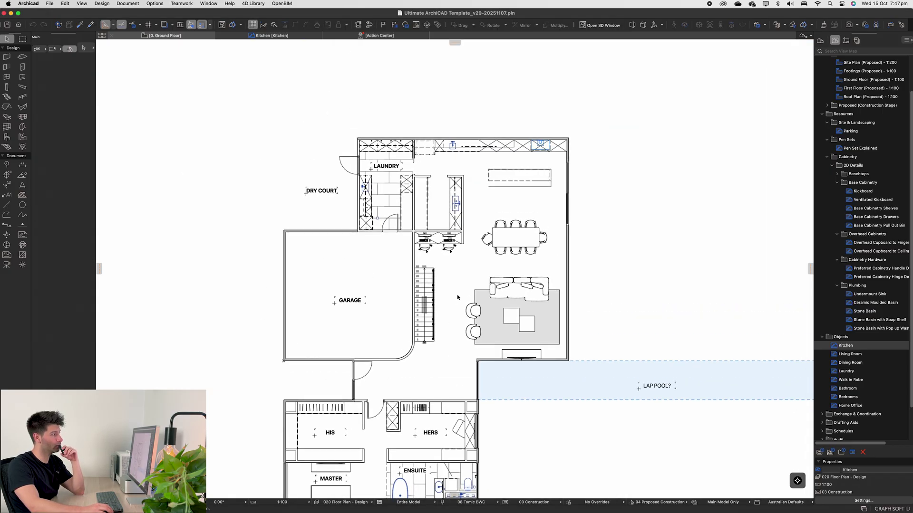
pyautogui.scroll(3, 458, 296)
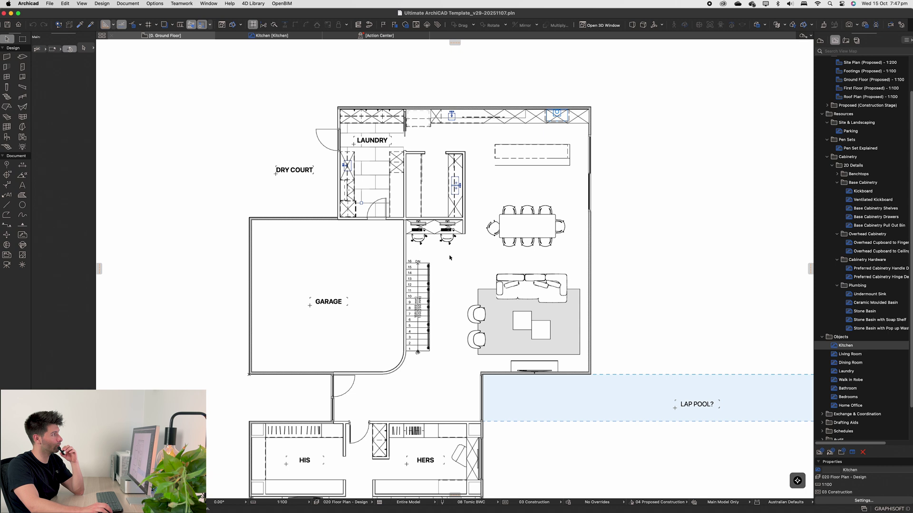
pyautogui.click(127, 3)
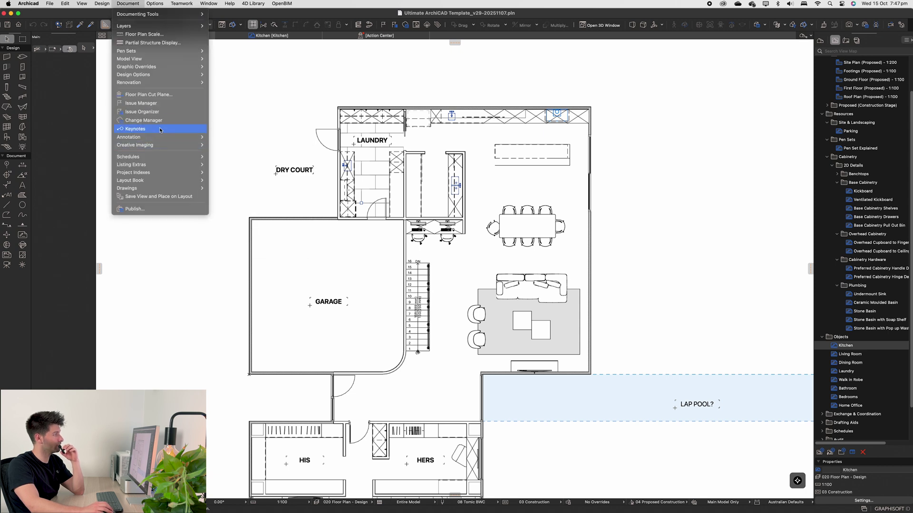
# - Open Keynotes and delete the BLANK keynote from the Abbreviations group
pyautogui.click(143, 129)
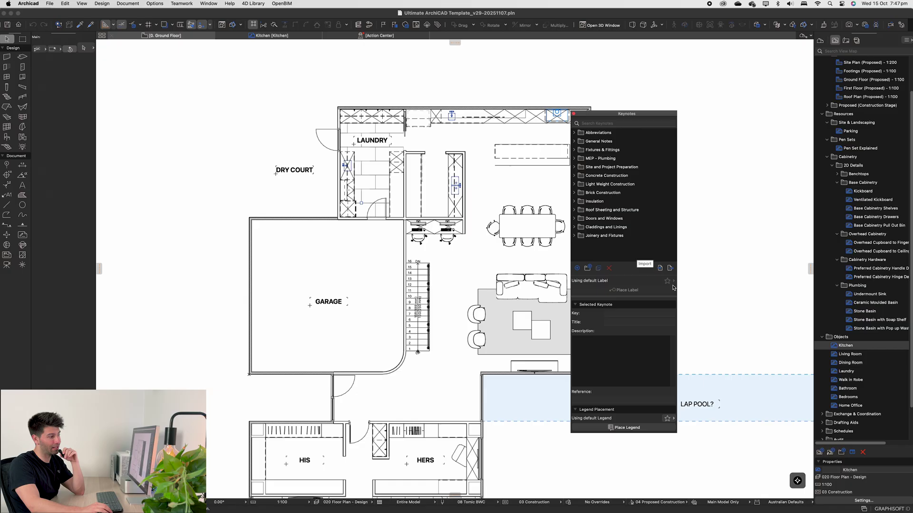
pyautogui.click(580, 134)
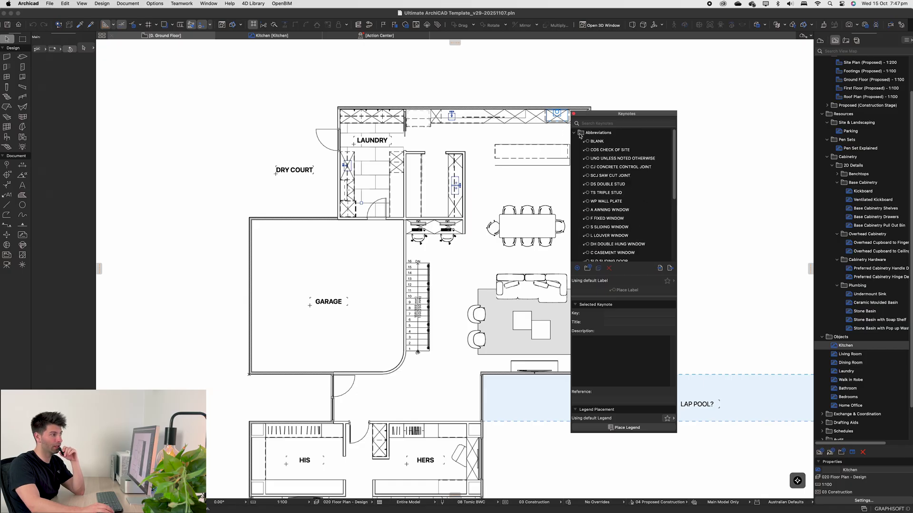
pyautogui.click(606, 142)
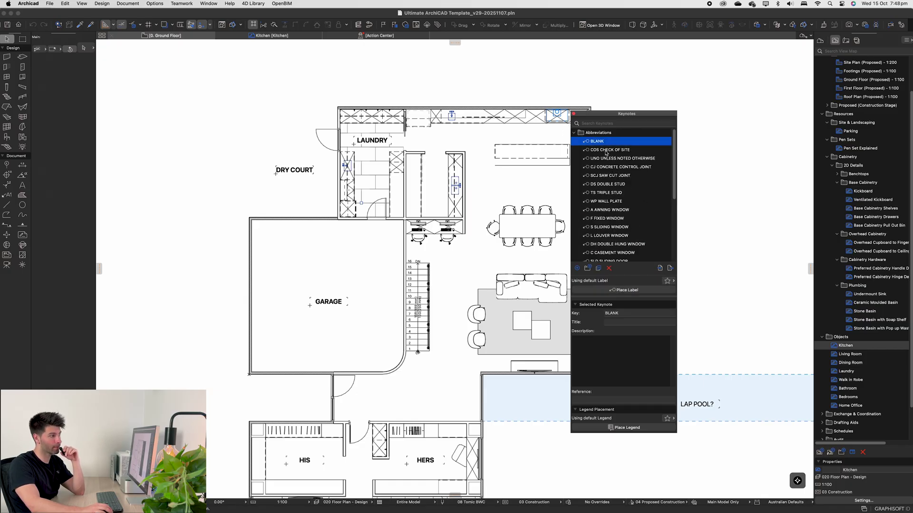
pyautogui.click(607, 151)
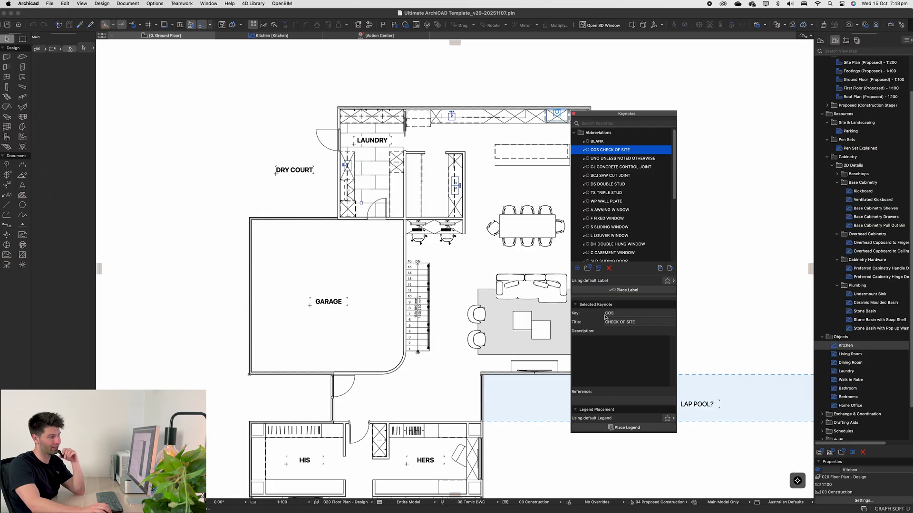
pyautogui.click(605, 142)
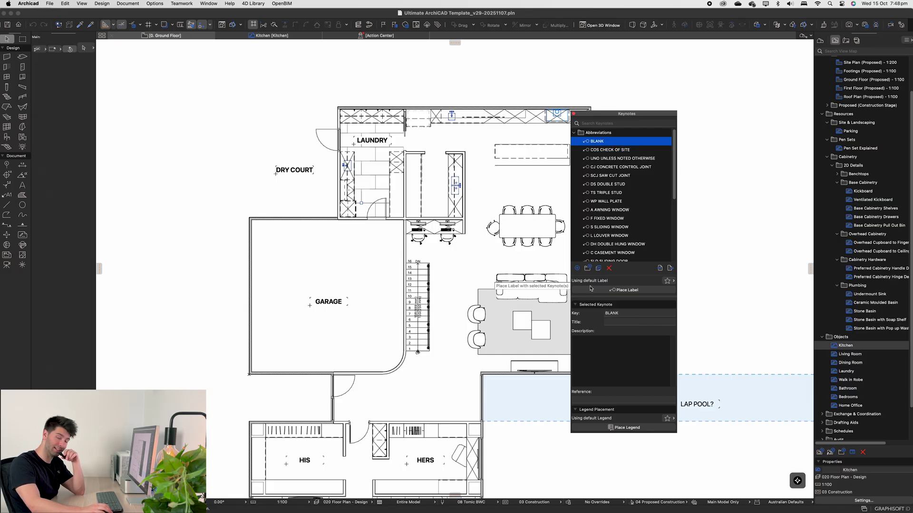
pyautogui.click(609, 268)
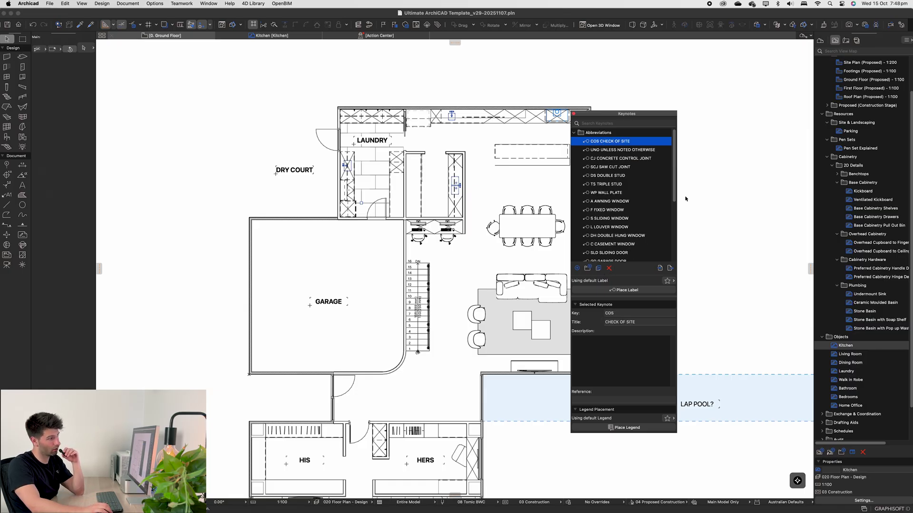
# - Close the Keynotes palette to return to the ground floor plan
pyautogui.moveTo(643, 116); pyautogui.dragTo(490, 132)
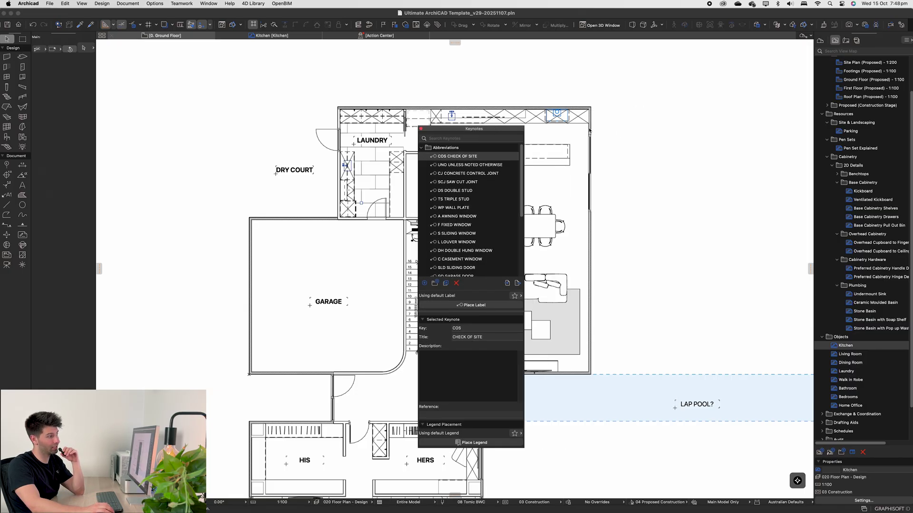
pyautogui.click(421, 129)
pyautogui.scroll(3, 481, 118)
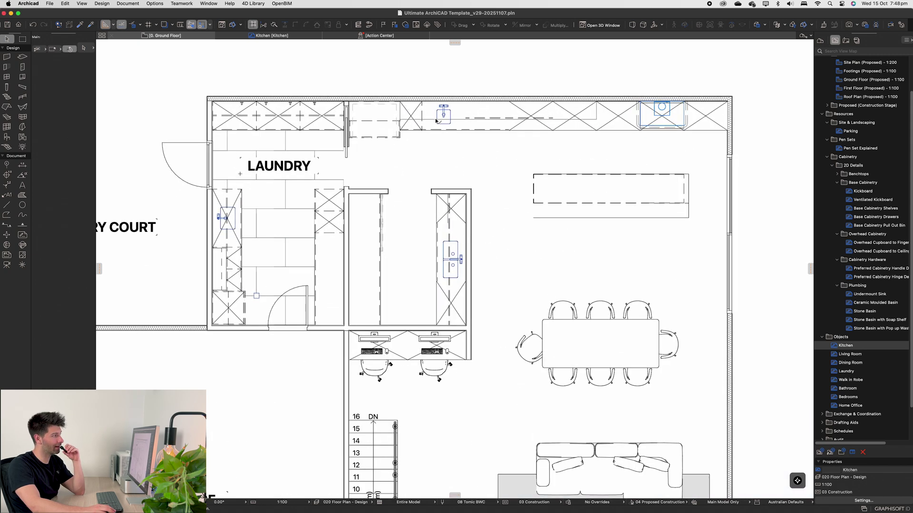
# - Review the Pen Set Explained chart, close it, and check the model-view pen set options
pyautogui.doubleClick(862, 148)
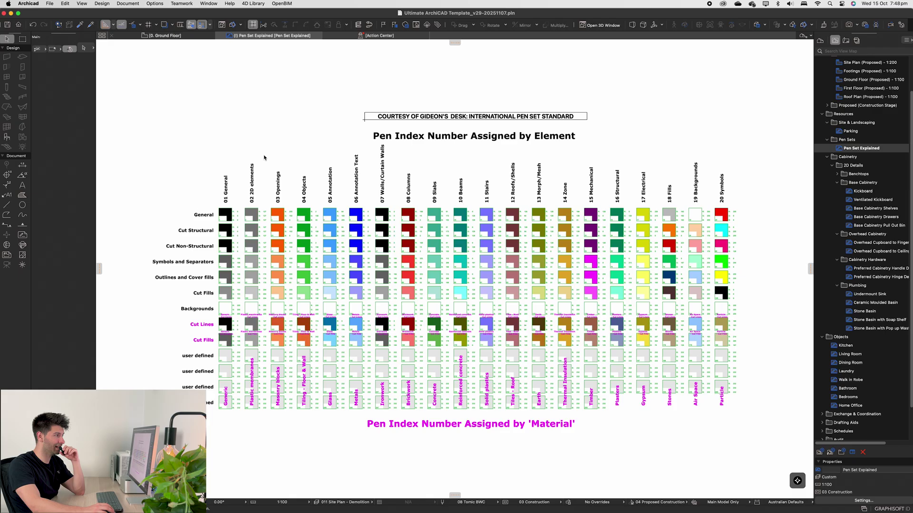
pyautogui.scroll(-2, 460, 178)
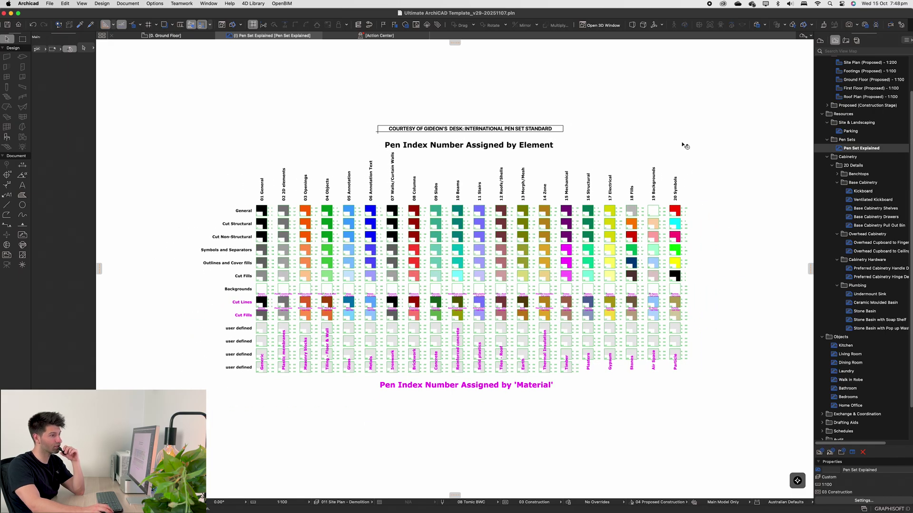
pyautogui.press('super+w')
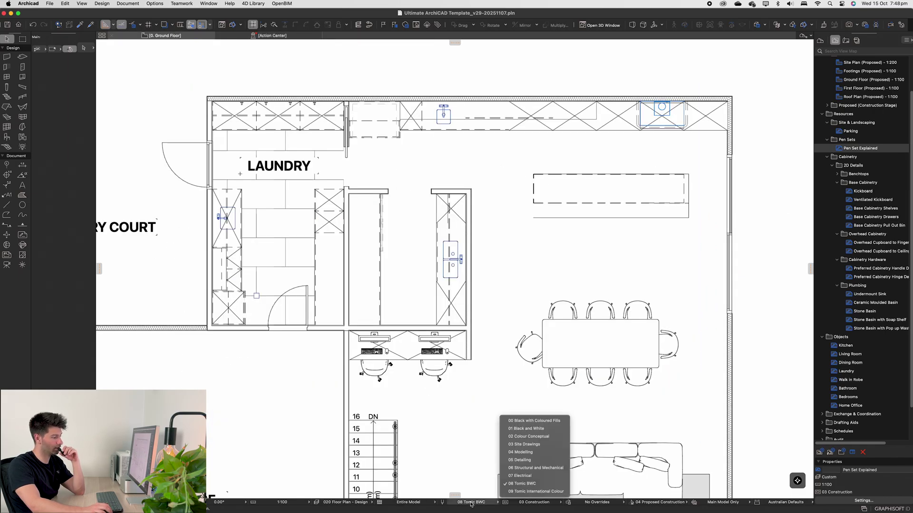
pyautogui.click(523, 490)
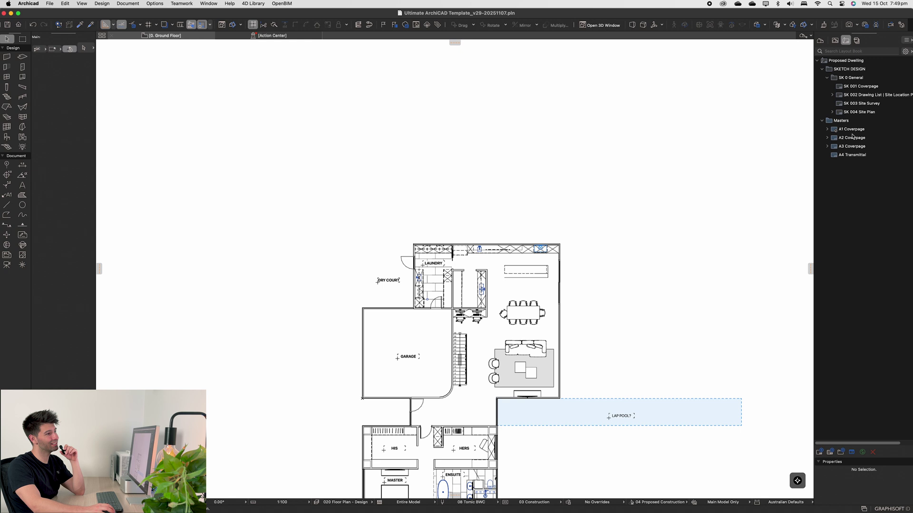
# - Open the SK 001 Coverpage layout and scroll around to inspect it
pyautogui.doubleClick(860, 87)
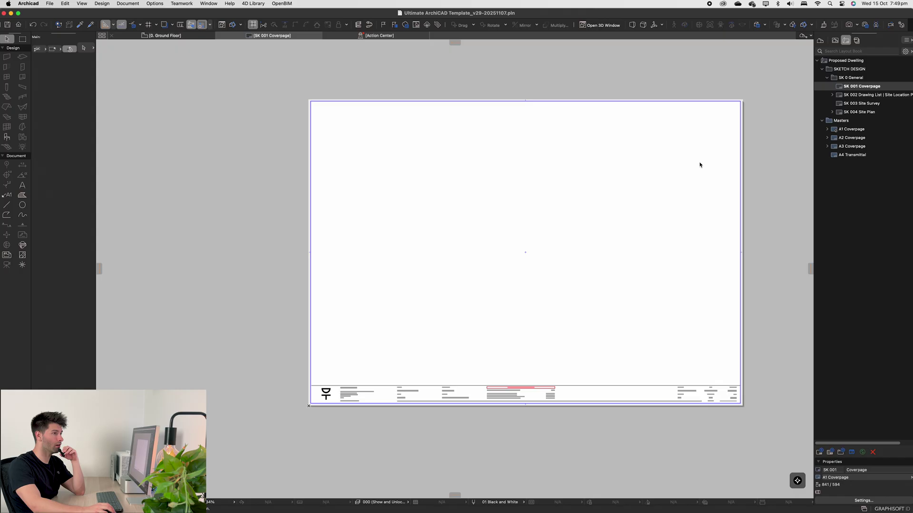
pyautogui.scroll(5, 514, 275)
pyautogui.scroll(-5, 418, 402)
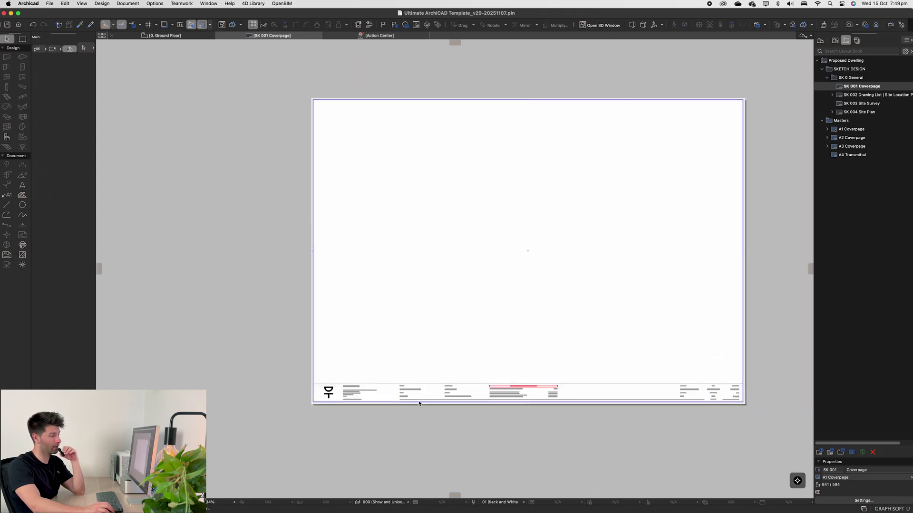
pyautogui.hscroll(-5, 513, 396)
pyautogui.hscroll(5, 513, 396)
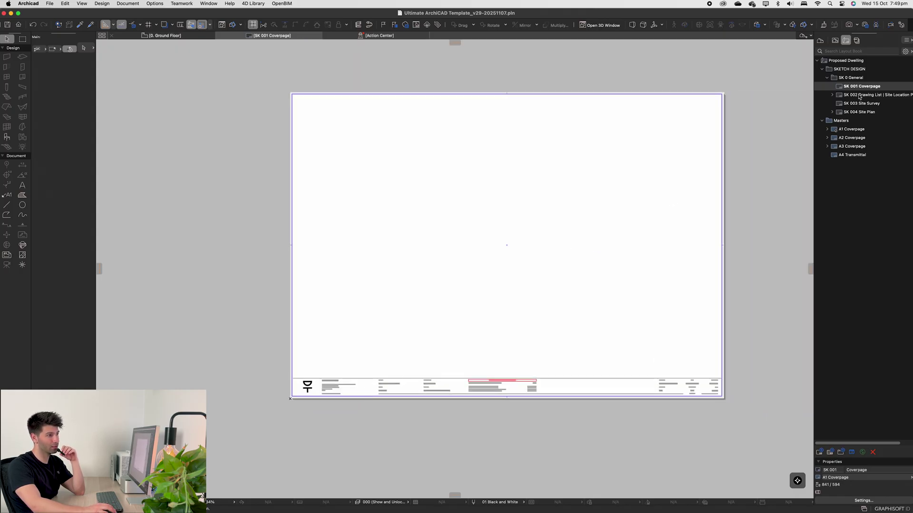
# - Look through the A1, A2 and A3 Coverpage and A4 Transmittal master layouts, returning to A3
pyautogui.doubleClick(851, 129)
pyautogui.doubleClick(852, 138)
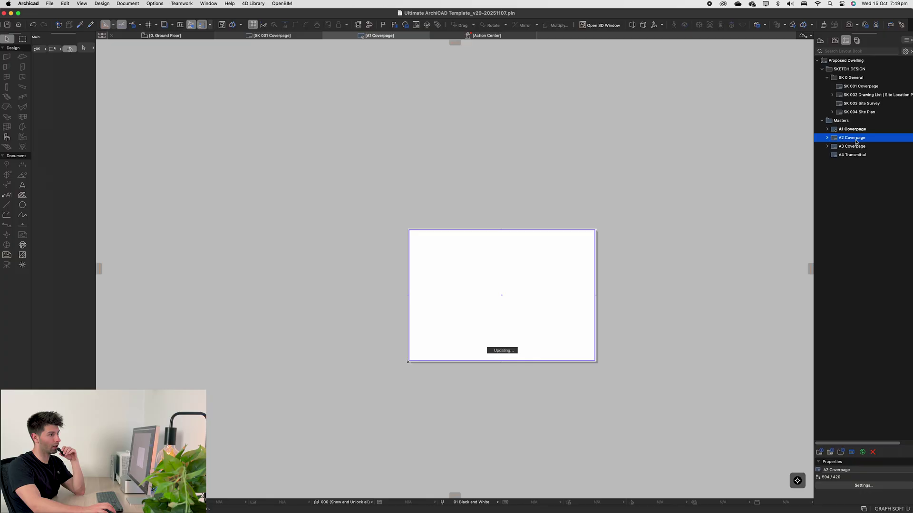
pyautogui.doubleClick(854, 146)
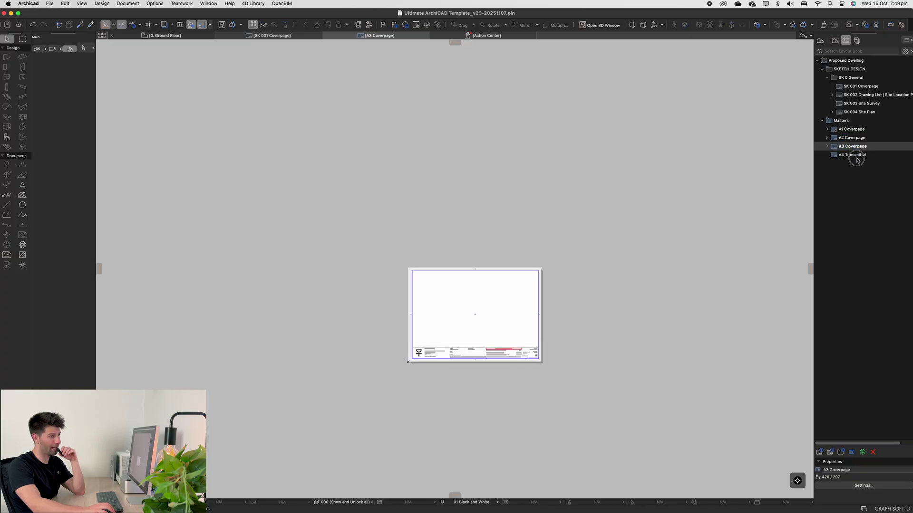
pyautogui.doubleClick(855, 156)
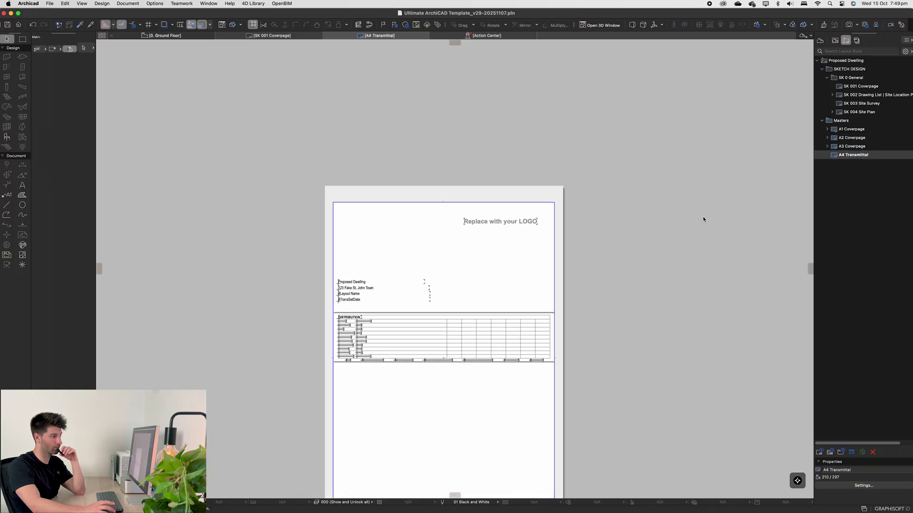
pyautogui.doubleClick(851, 147)
pyautogui.doubleClick(851, 129)
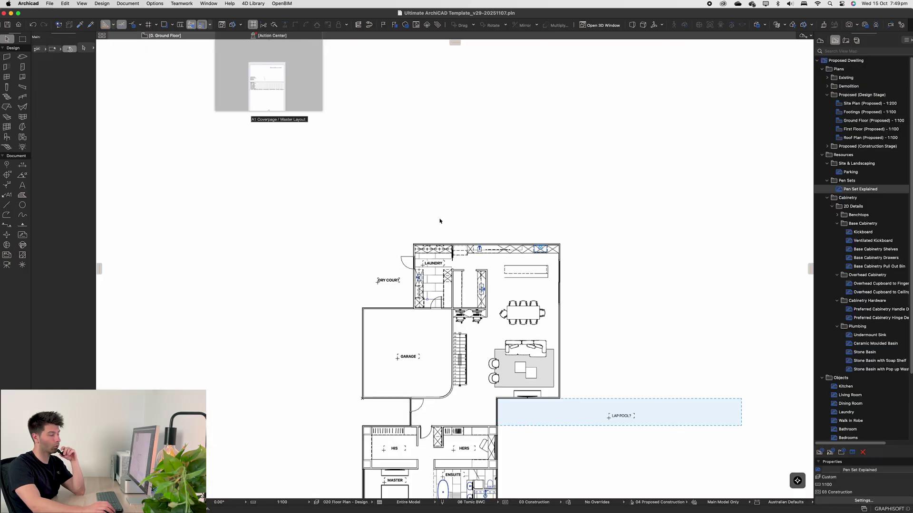
pyautogui.scroll(-5, 427, 138)
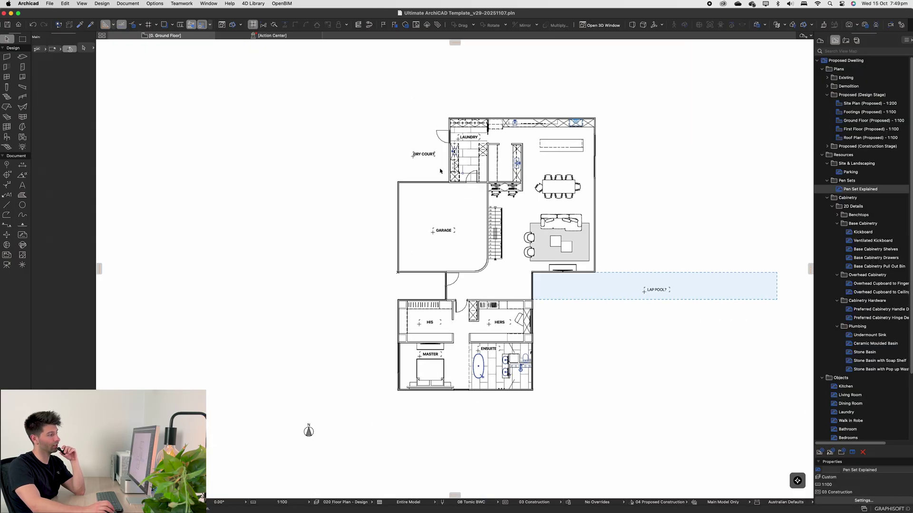
pyautogui.scroll(2, 440, 171)
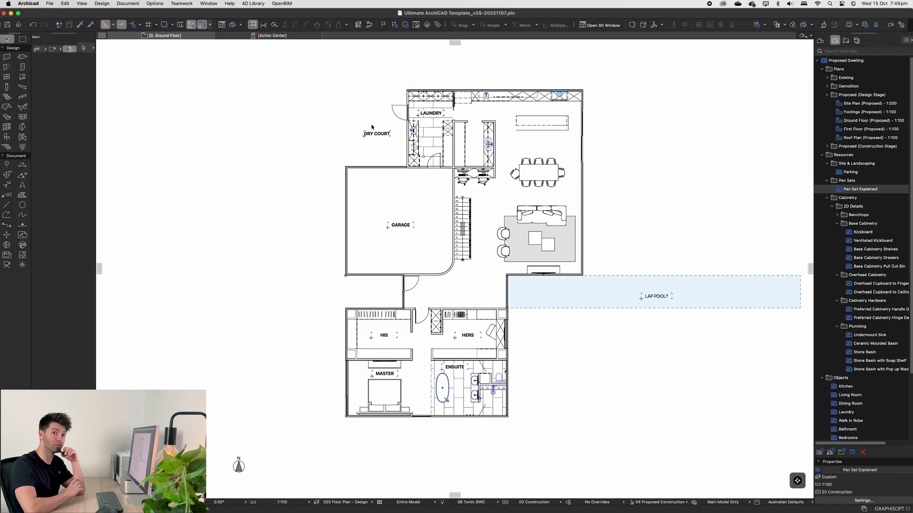